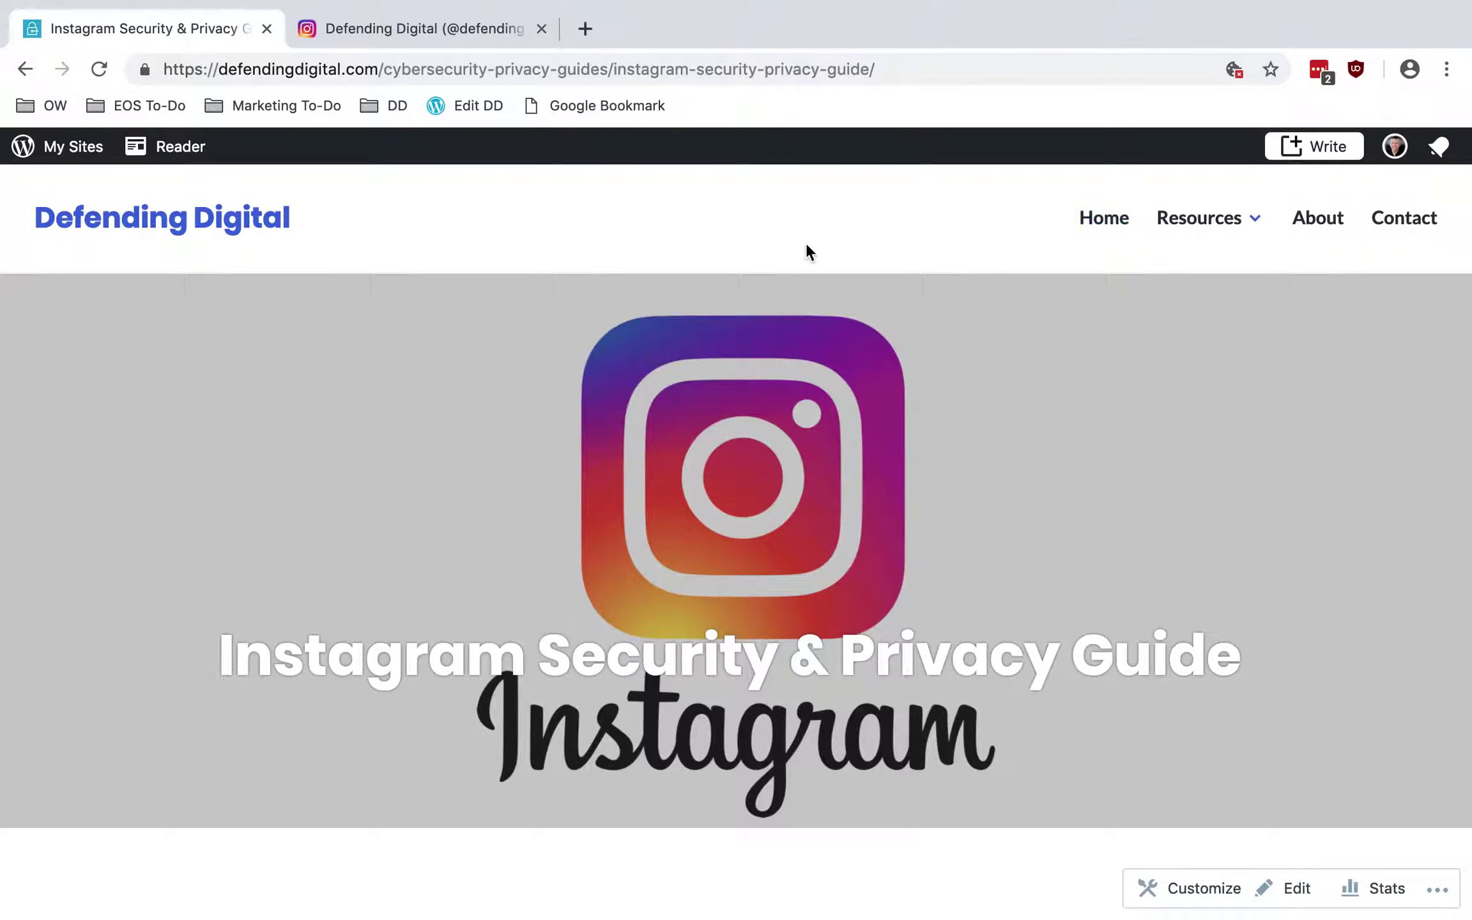
- Switch to the Instagram profile tab and open its Edit Profile settings
{"action": "left_click", "coordinate": [494, 44]}
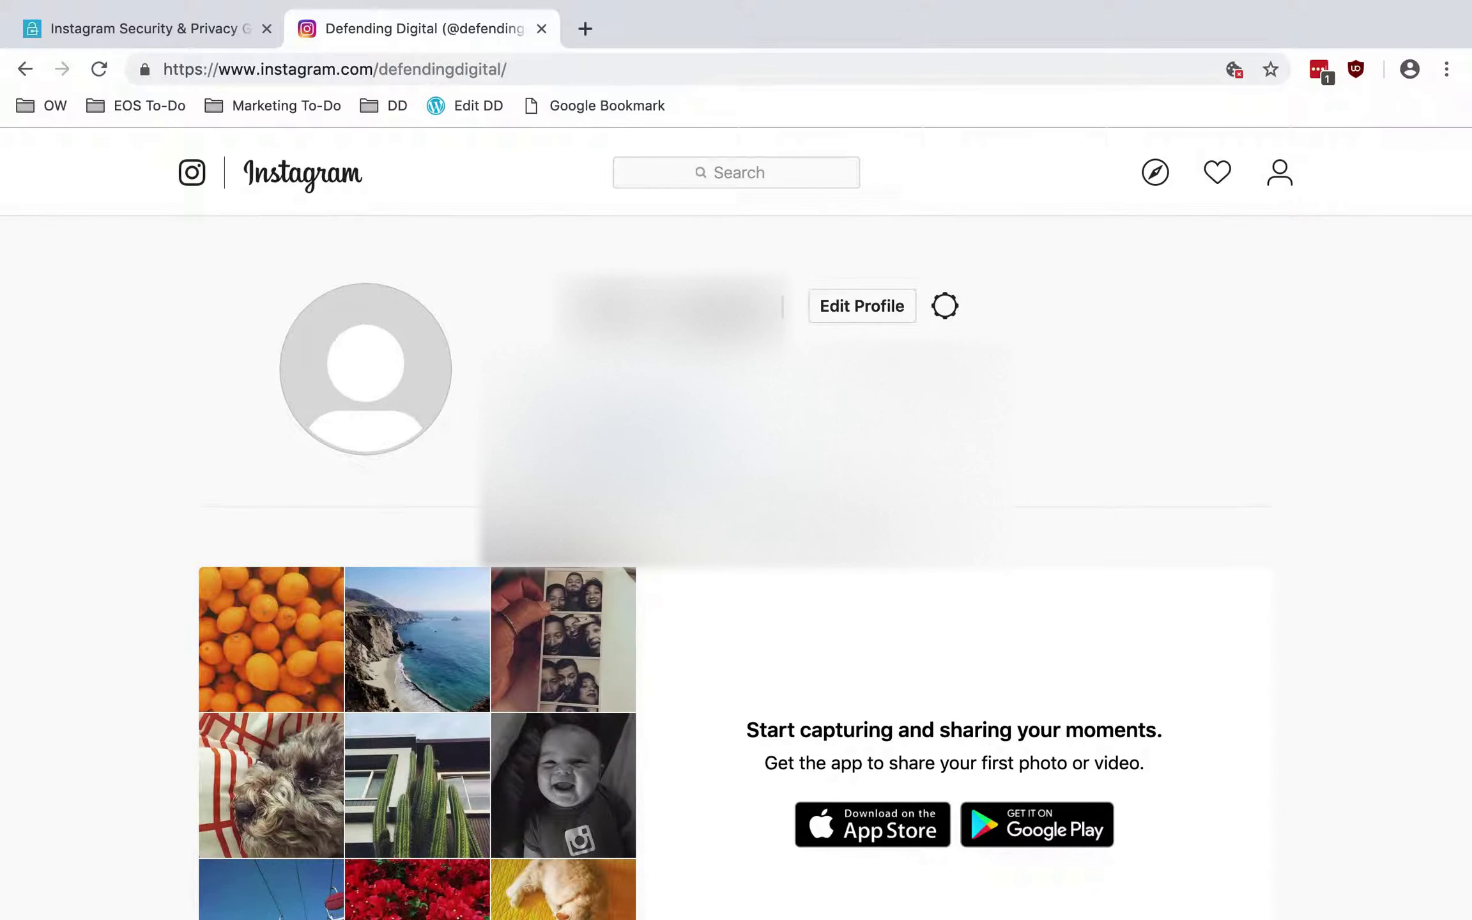
{"action": "left_click", "coordinate": [862, 300]}
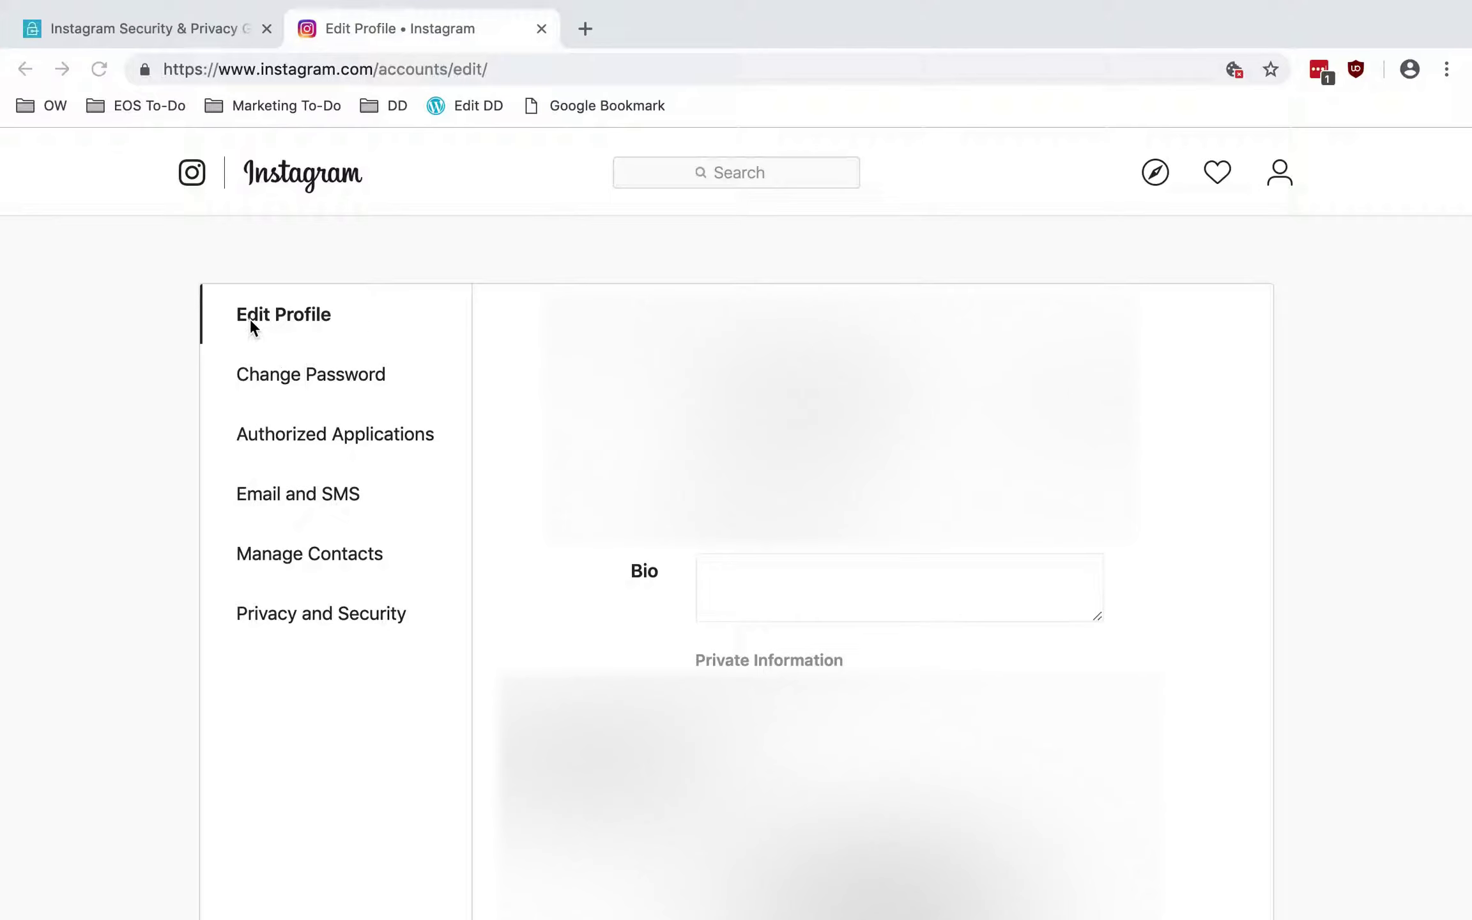
- Move from the Bio field on Edit Profile to the Change Password form's New Password field
{"action": "left_click", "coordinate": [733, 569]}
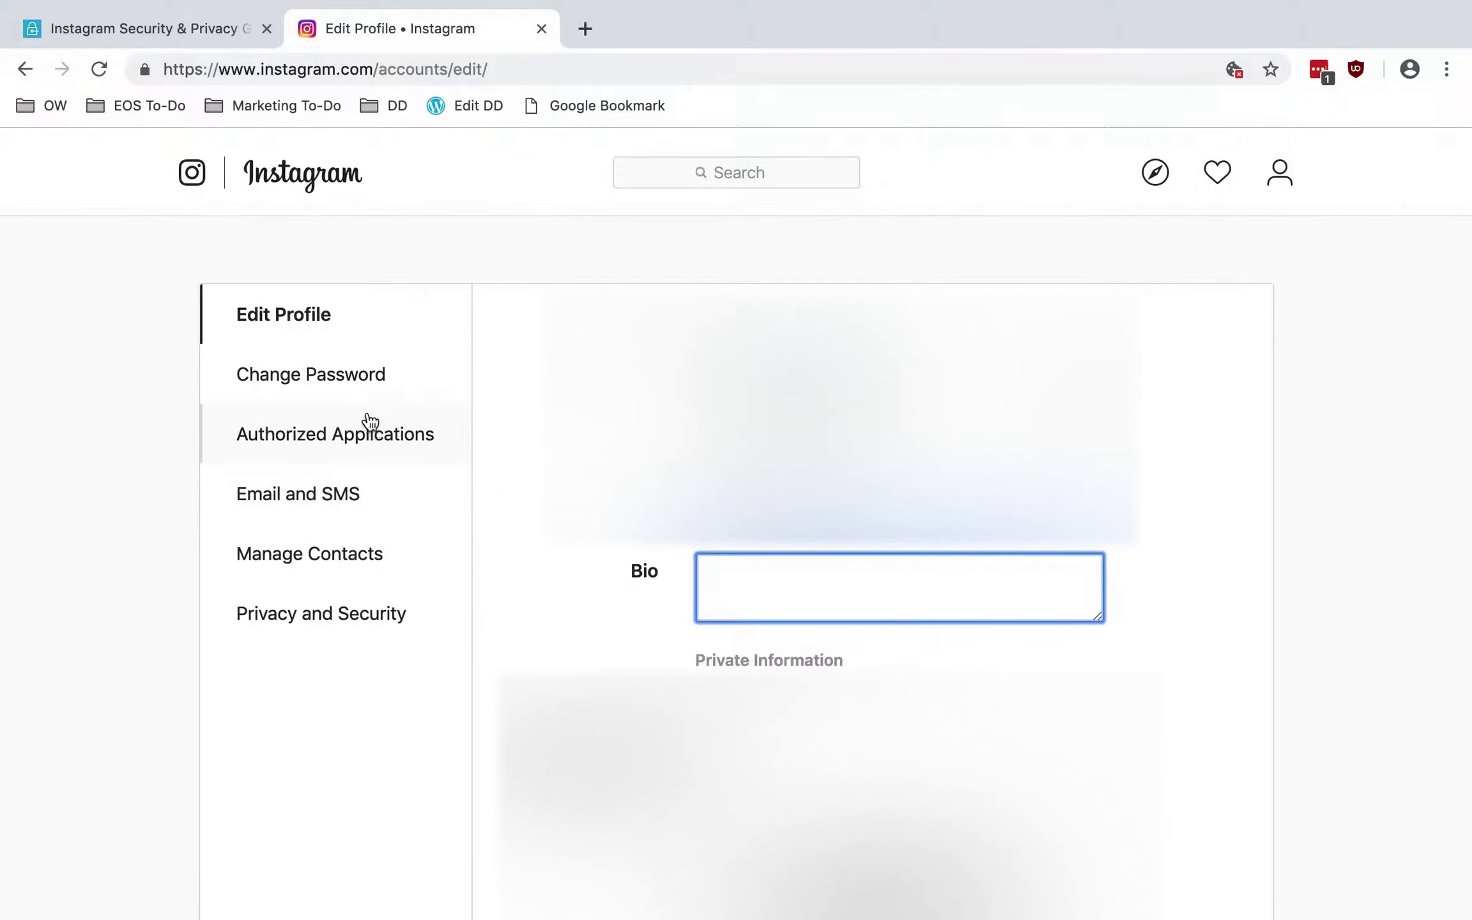
{"action": "left_click", "coordinate": [385, 387]}
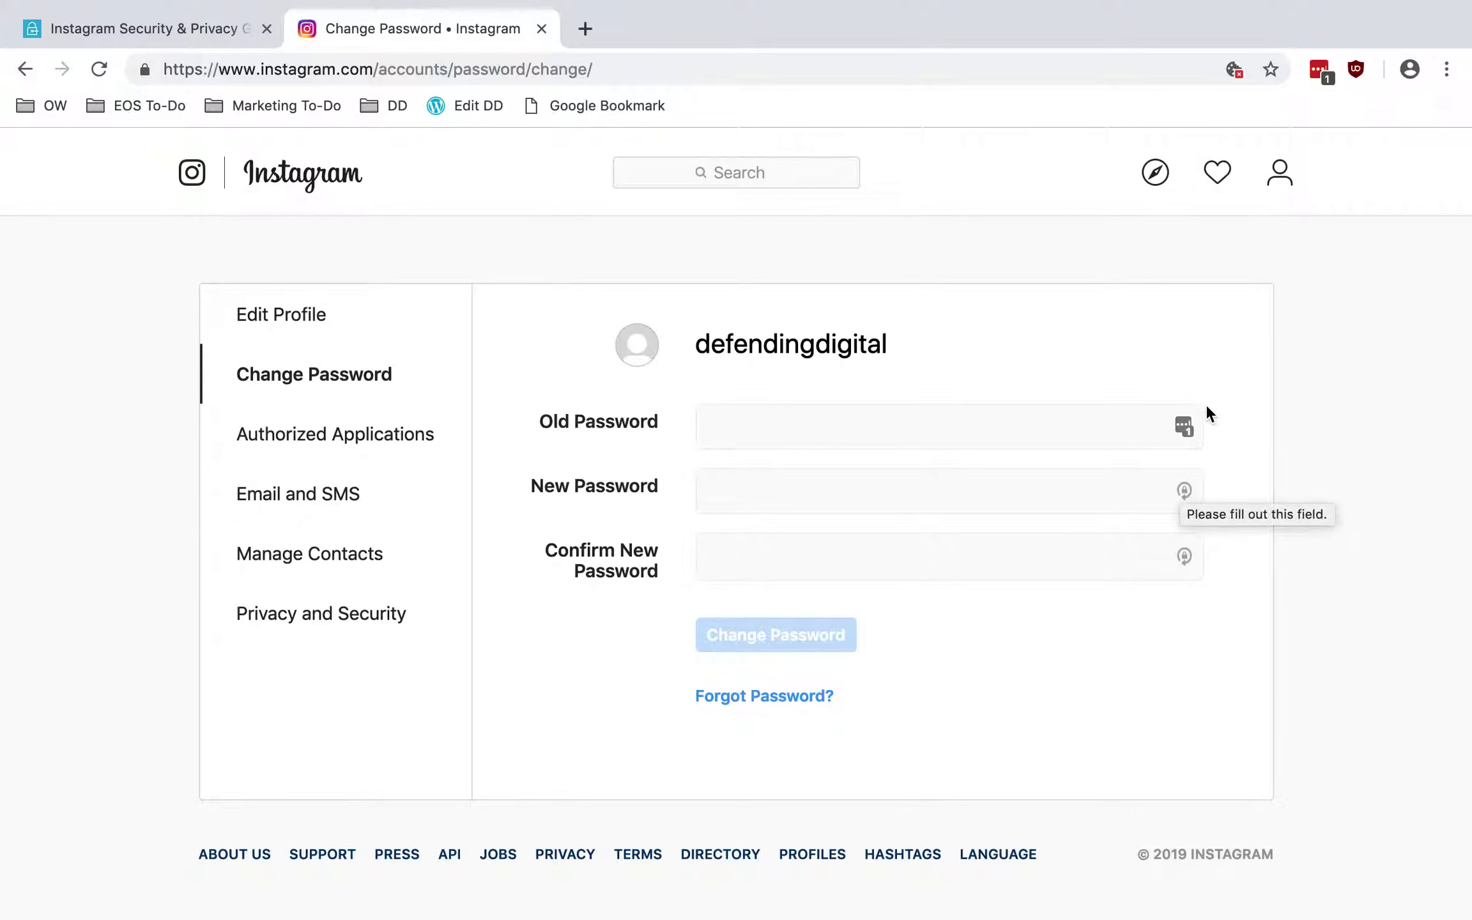
{"action": "left_click", "coordinate": [1187, 496]}
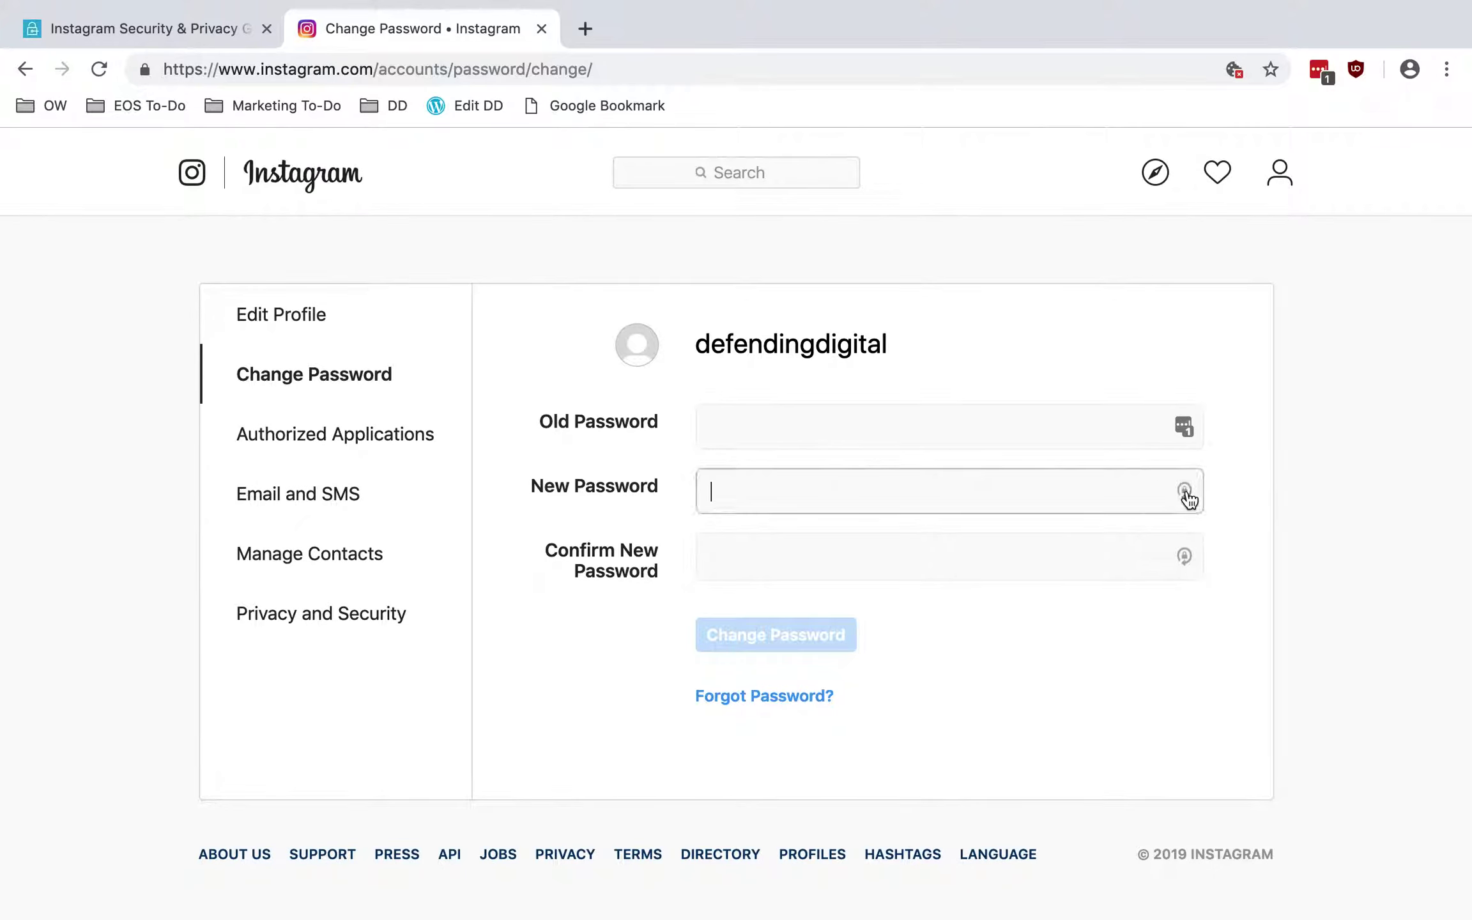
{"action": "left_click", "coordinate": [1185, 492]}
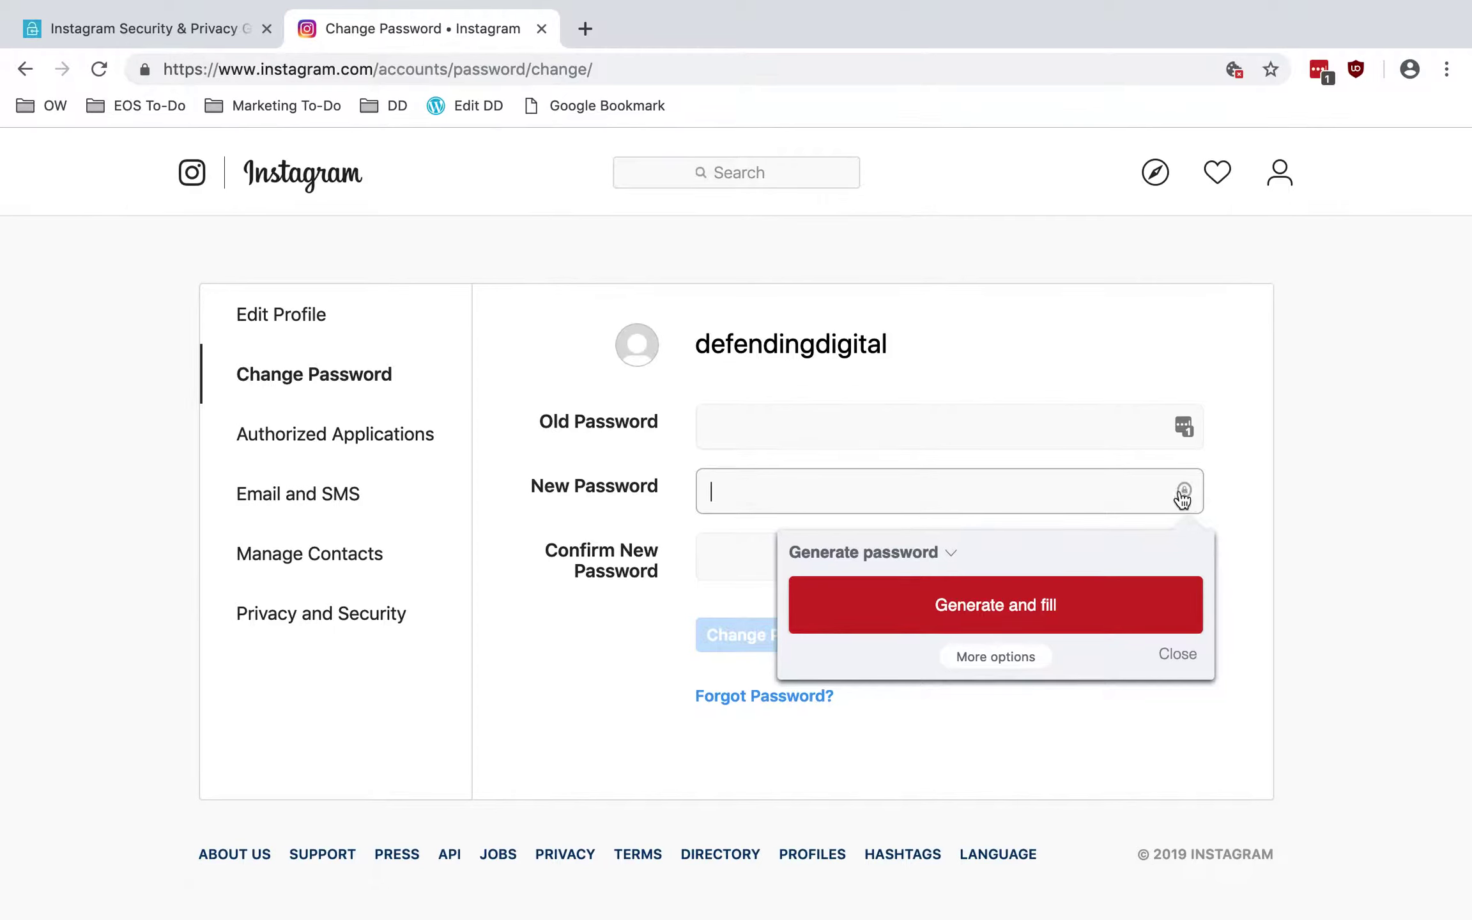
{"action": "left_click", "coordinate": [1001, 612]}
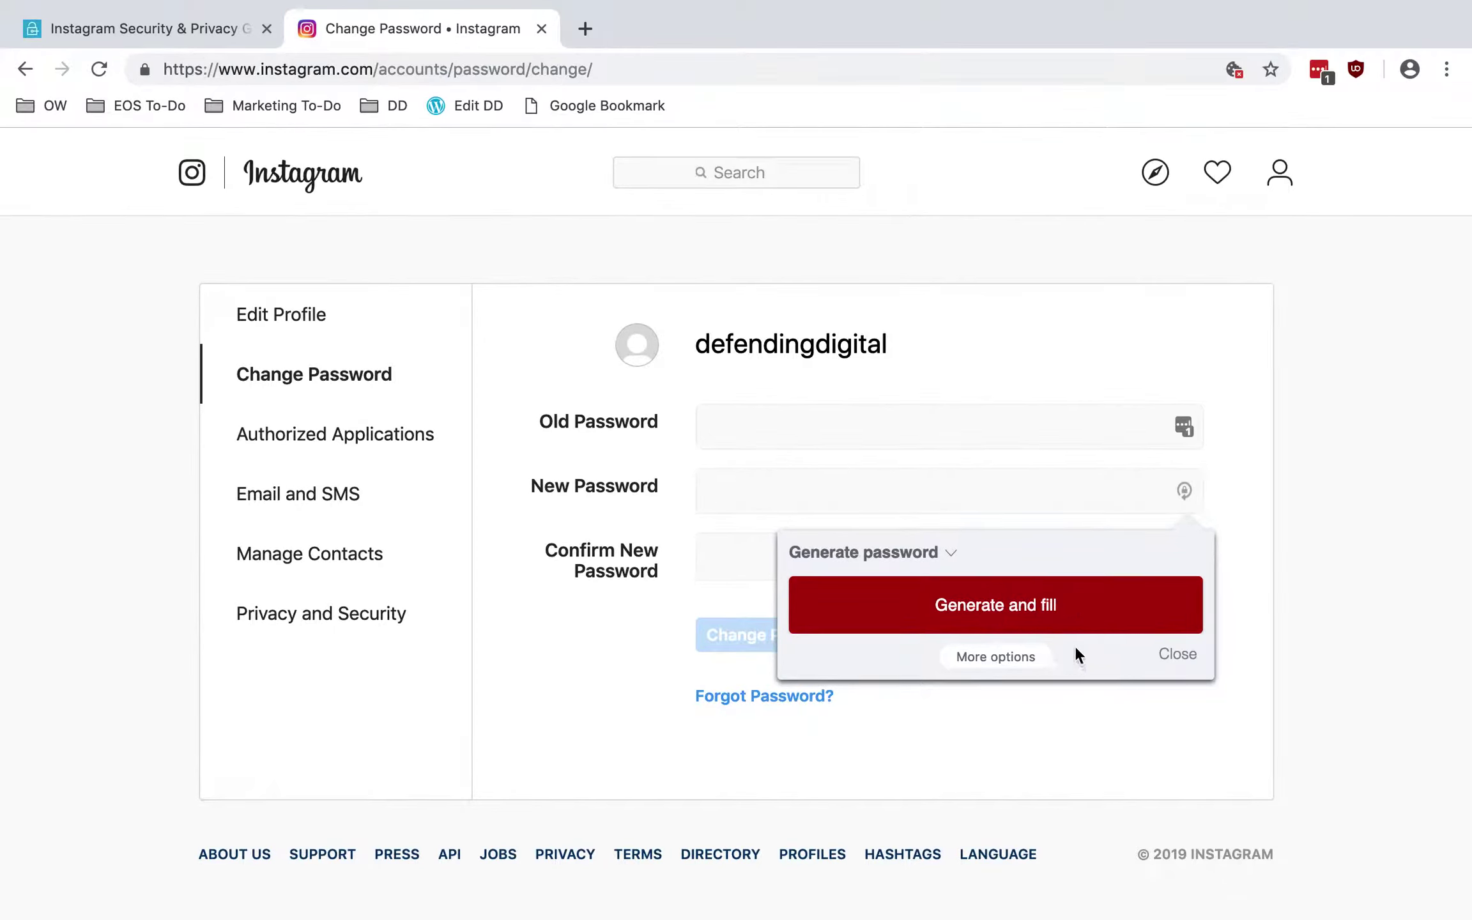
{"action": "left_click", "coordinate": [1025, 659]}
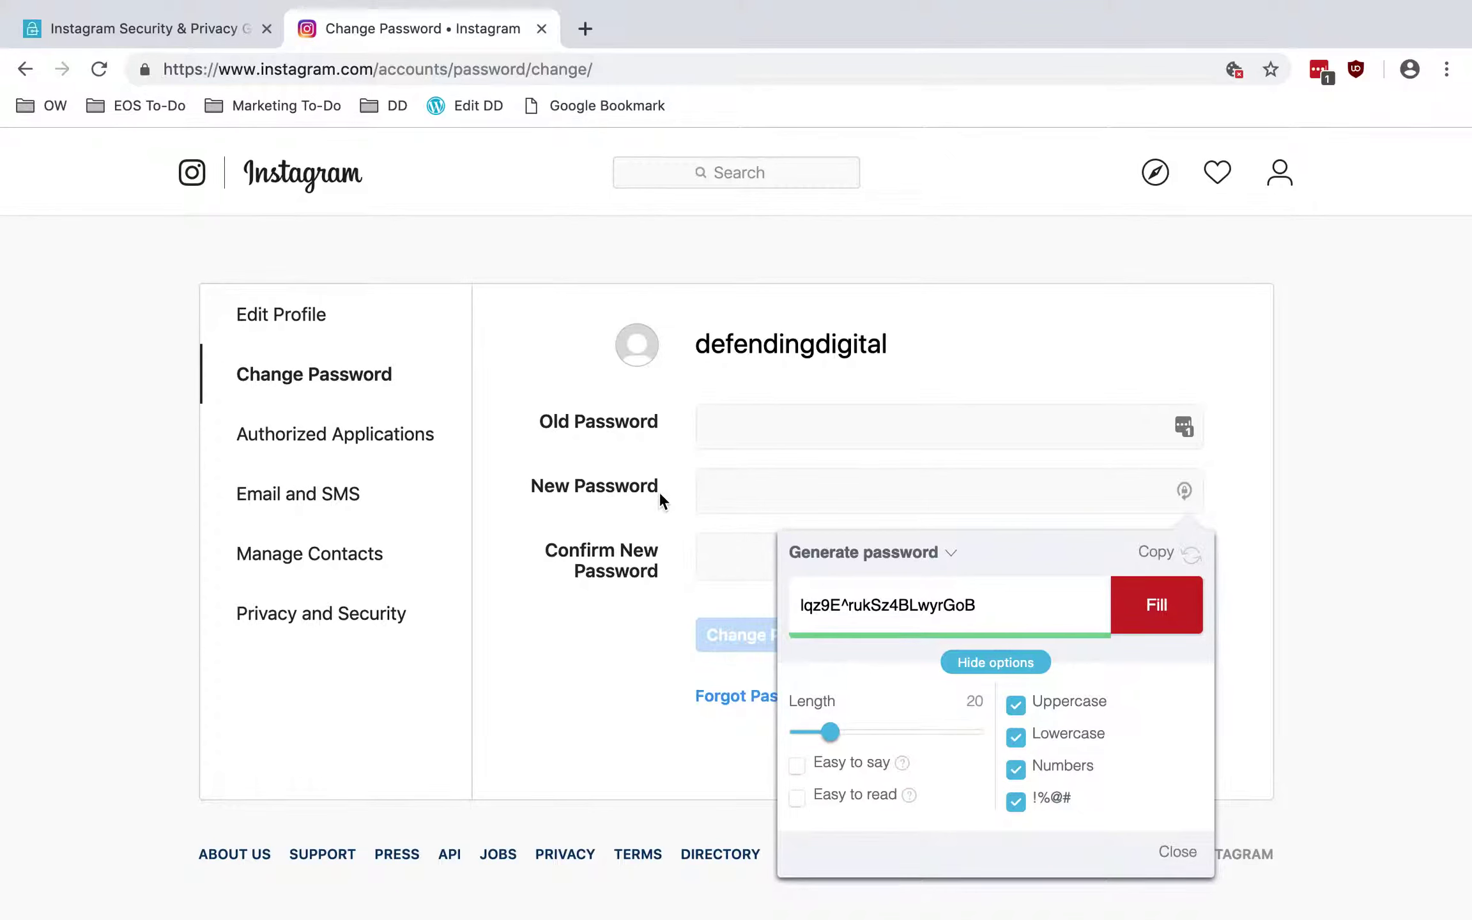
{"action": "left_click", "coordinate": [1182, 854]}
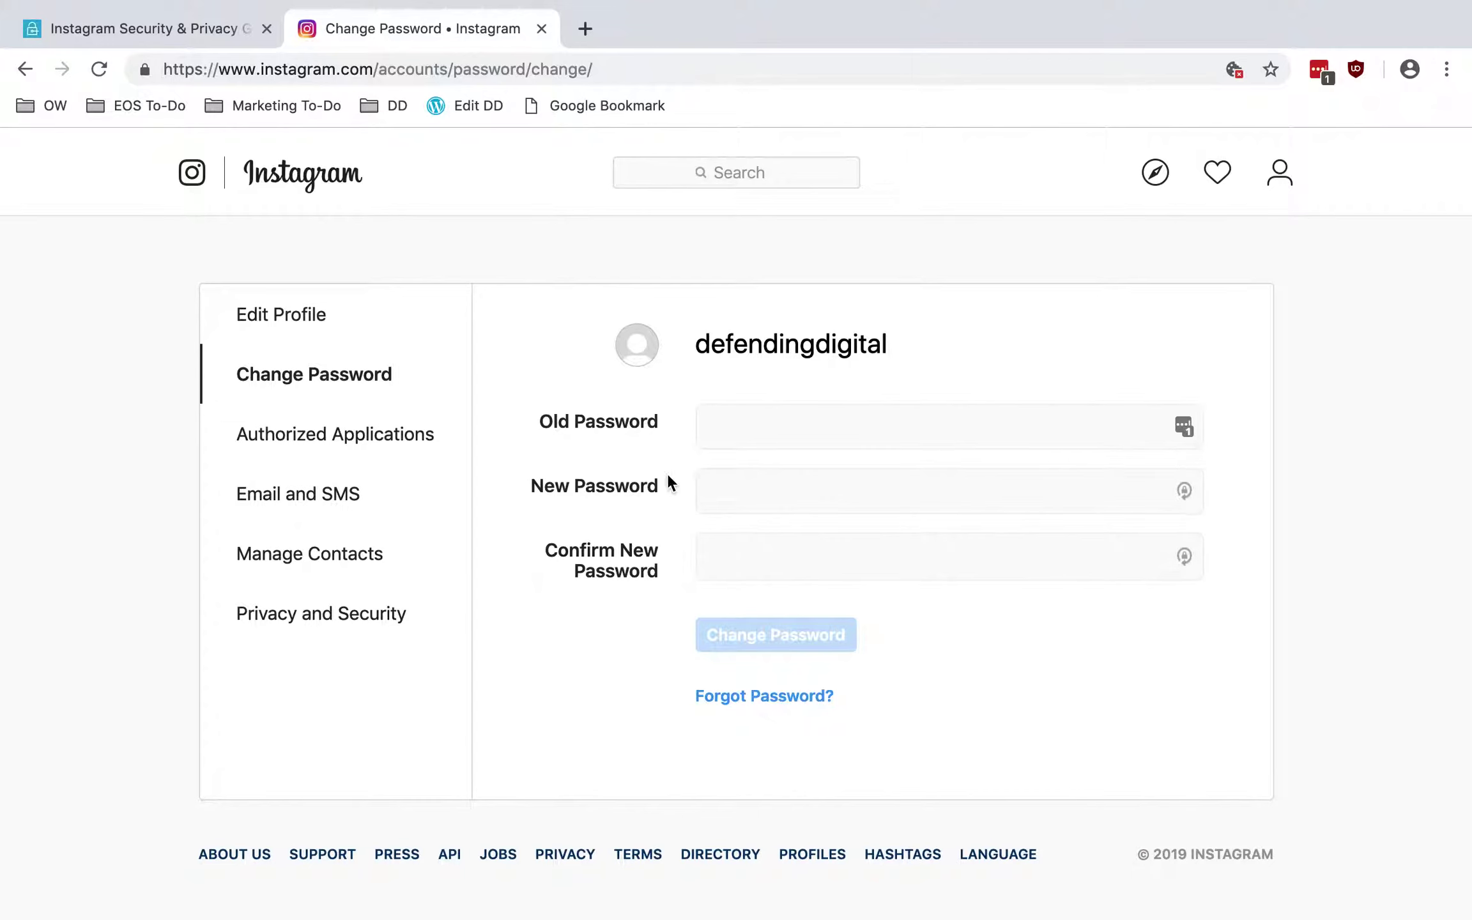
- Confirm no authorized applications are listed, then check Manage Contacts shows 0 synced contacts
{"action": "left_click", "coordinate": [392, 438]}
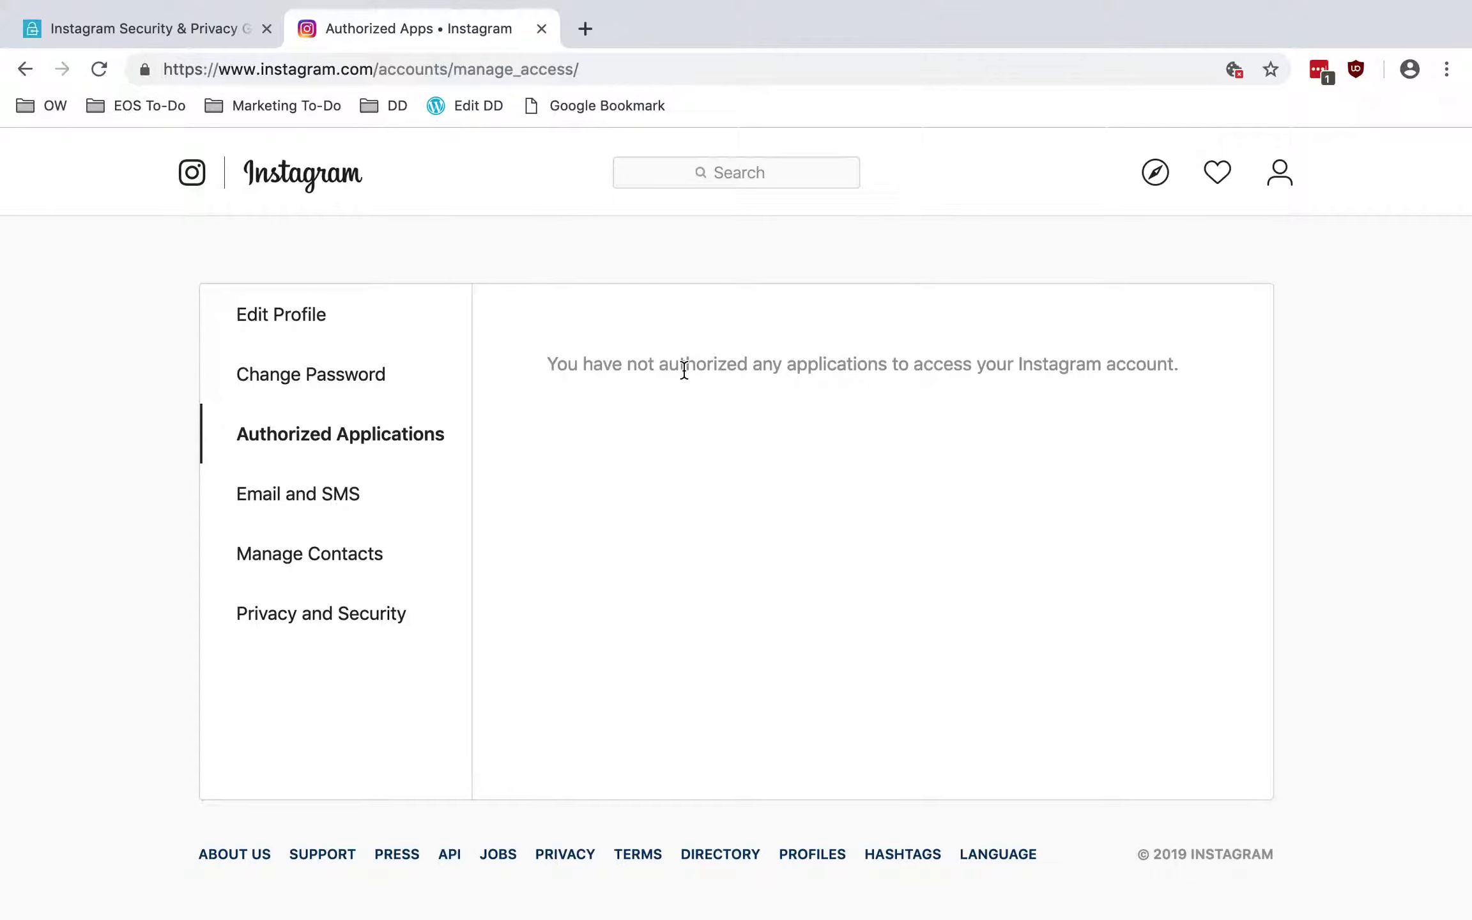
{"action": "left_click", "coordinate": [354, 571]}
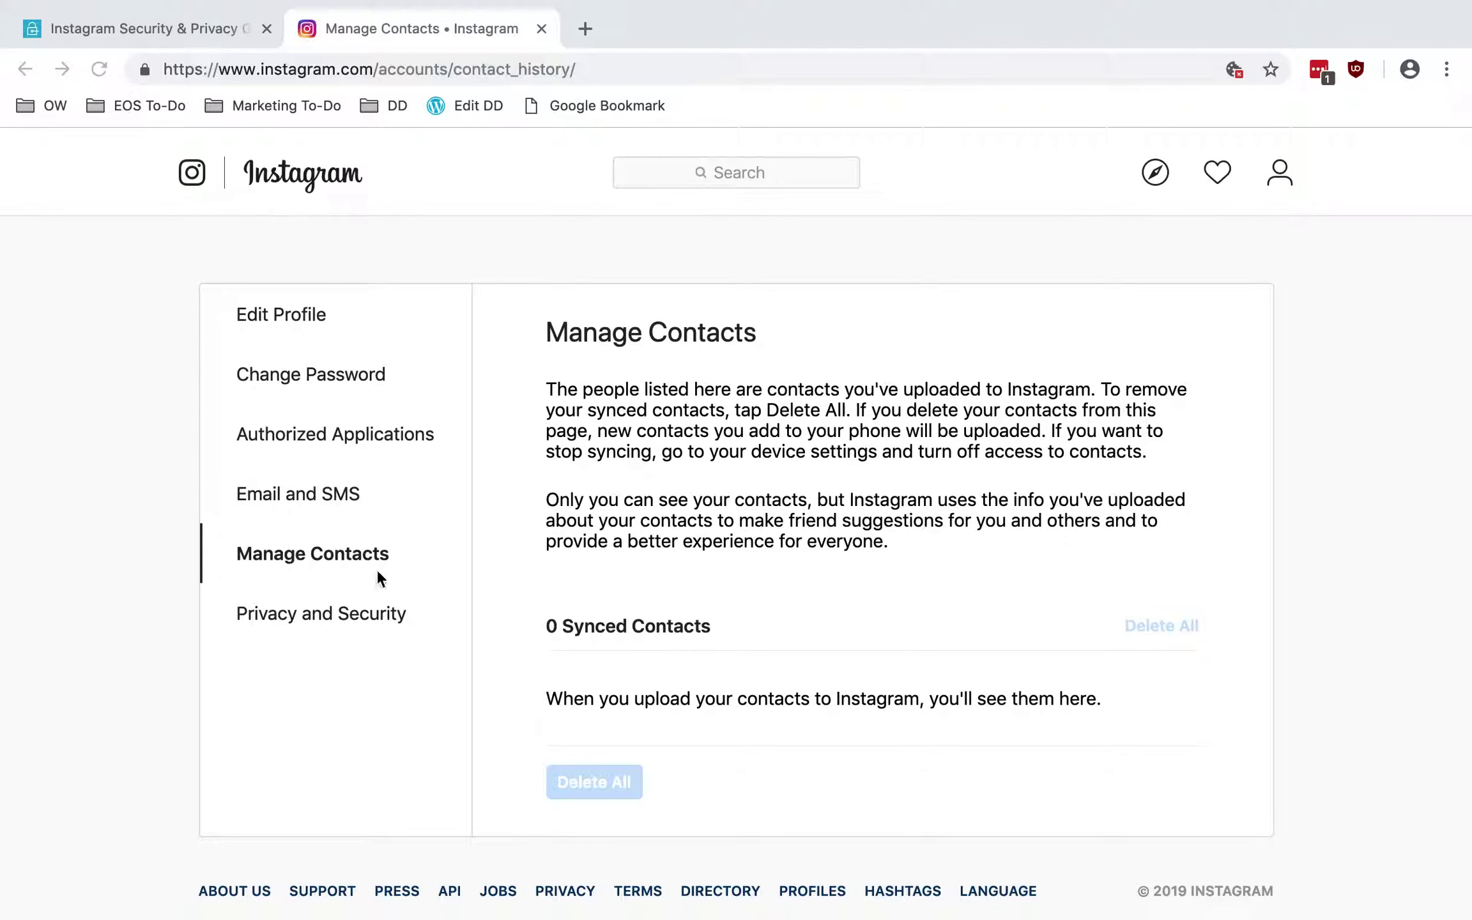
- Check Privacy and Security: Private Account on, Show Activity Status and Allow Sharing off
{"action": "left_click", "coordinate": [272, 625]}
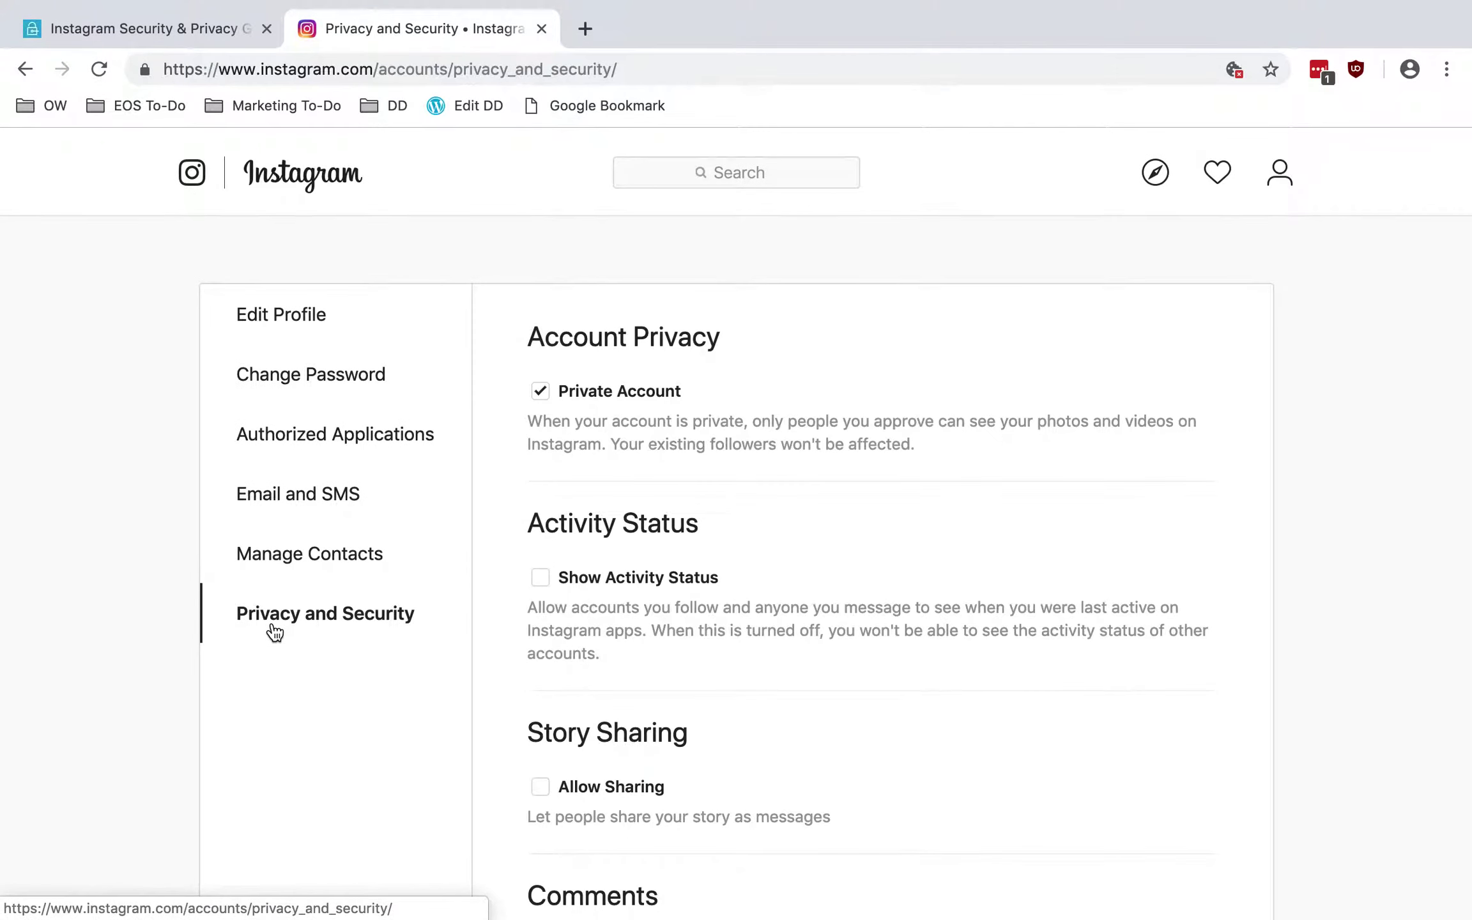
{"action": "scroll", "coordinate": [810, 313], "scroll_direction": "down", "scroll_amount": 2}
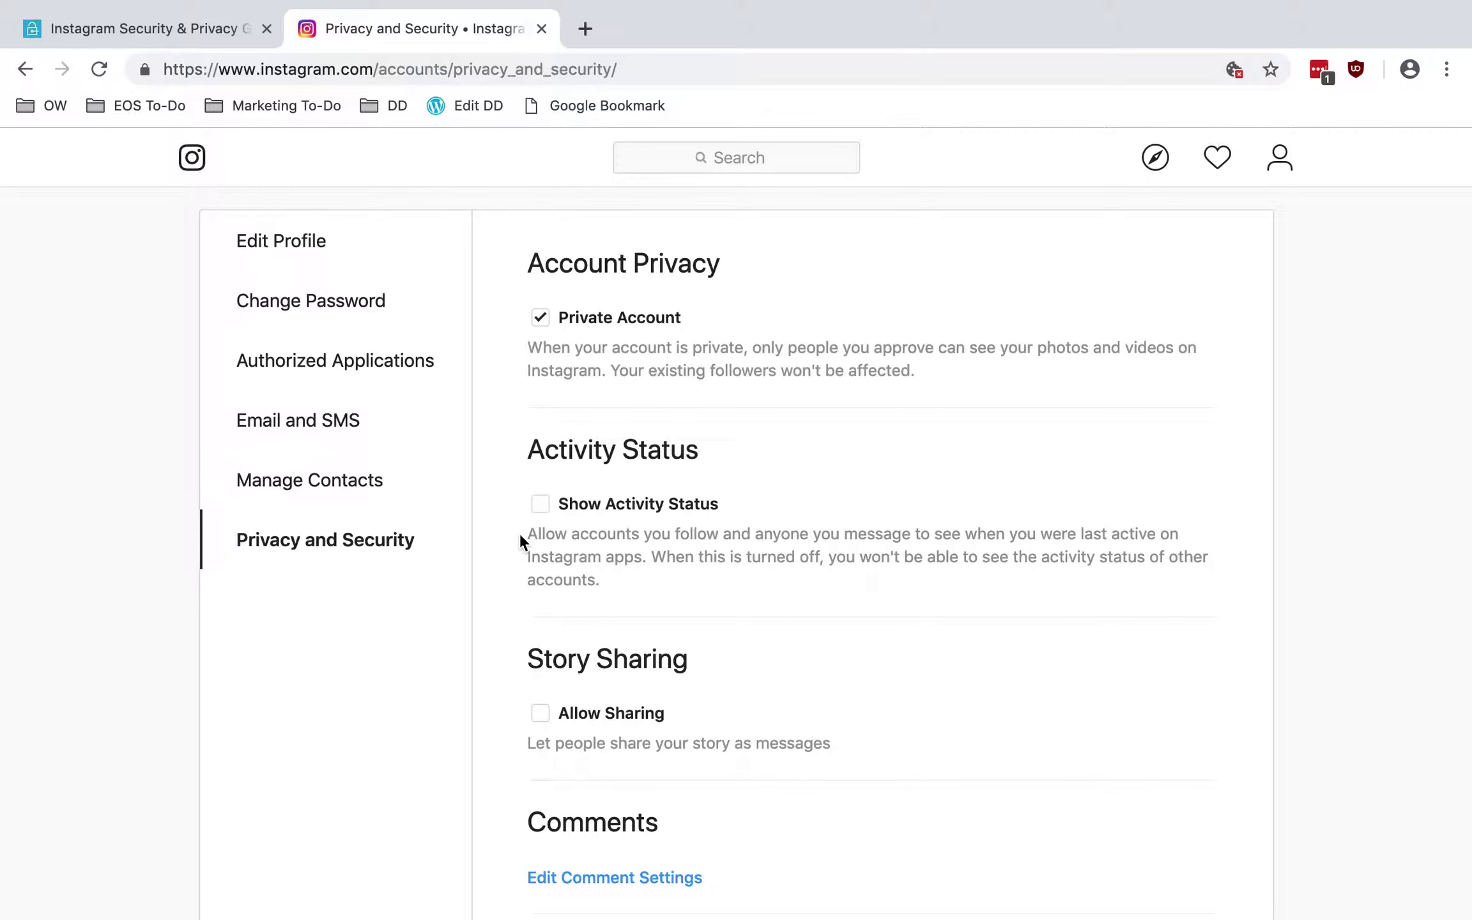
{"action": "scroll", "coordinate": [521, 540], "scroll_direction": "down", "scroll_amount": 6}
{"action": "scroll", "coordinate": [520, 536], "scroll_direction": "down", "scroll_amount": 3}
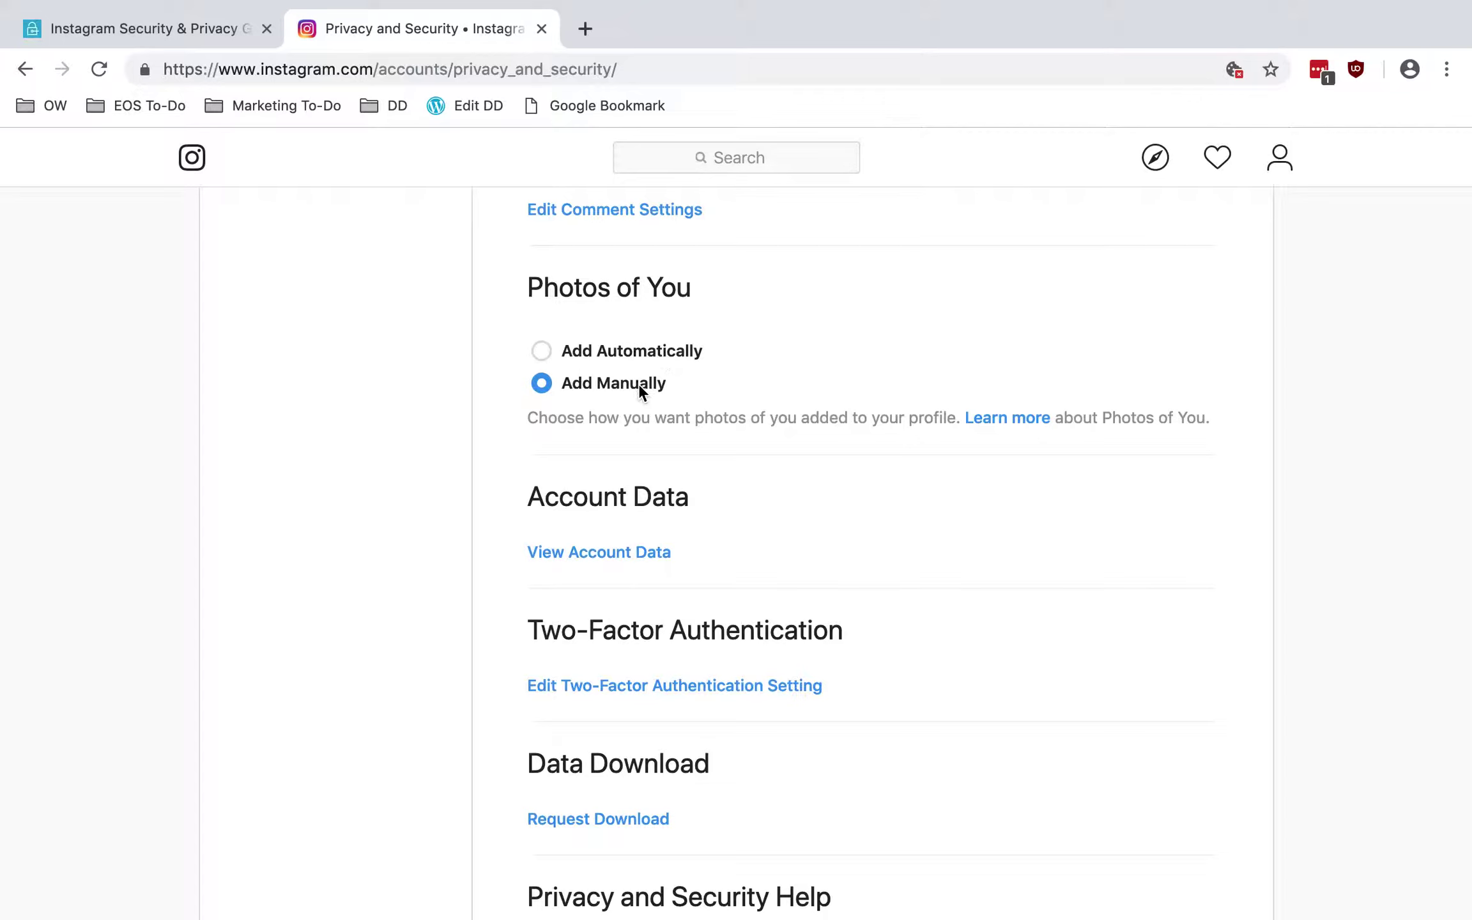
{"action": "scroll", "coordinate": [512, 489], "scroll_direction": "down", "scroll_amount": 4}
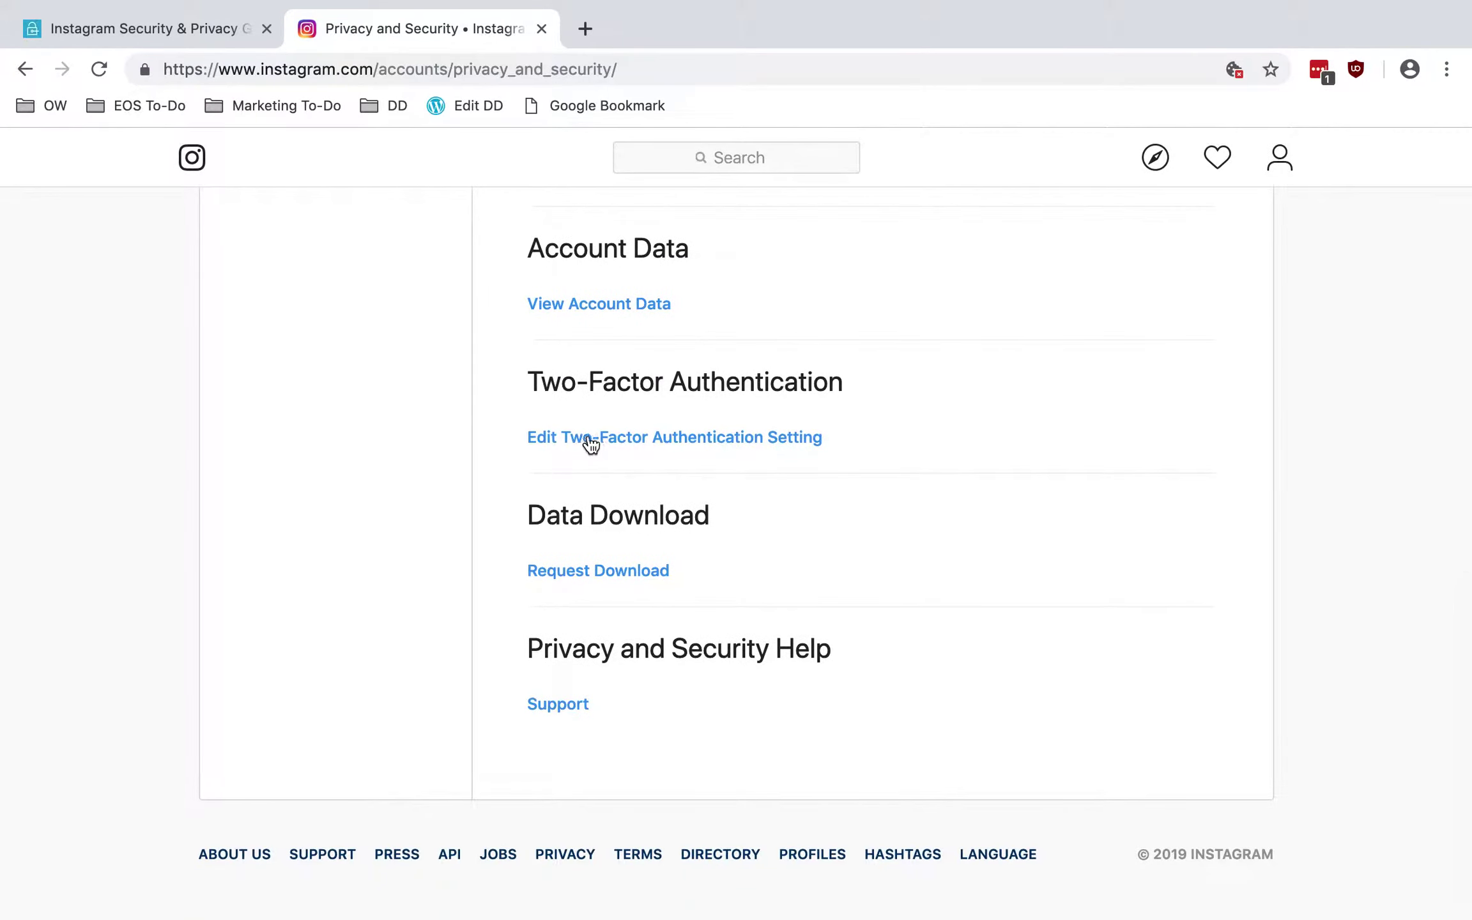
{"action": "left_click", "coordinate": [620, 444]}
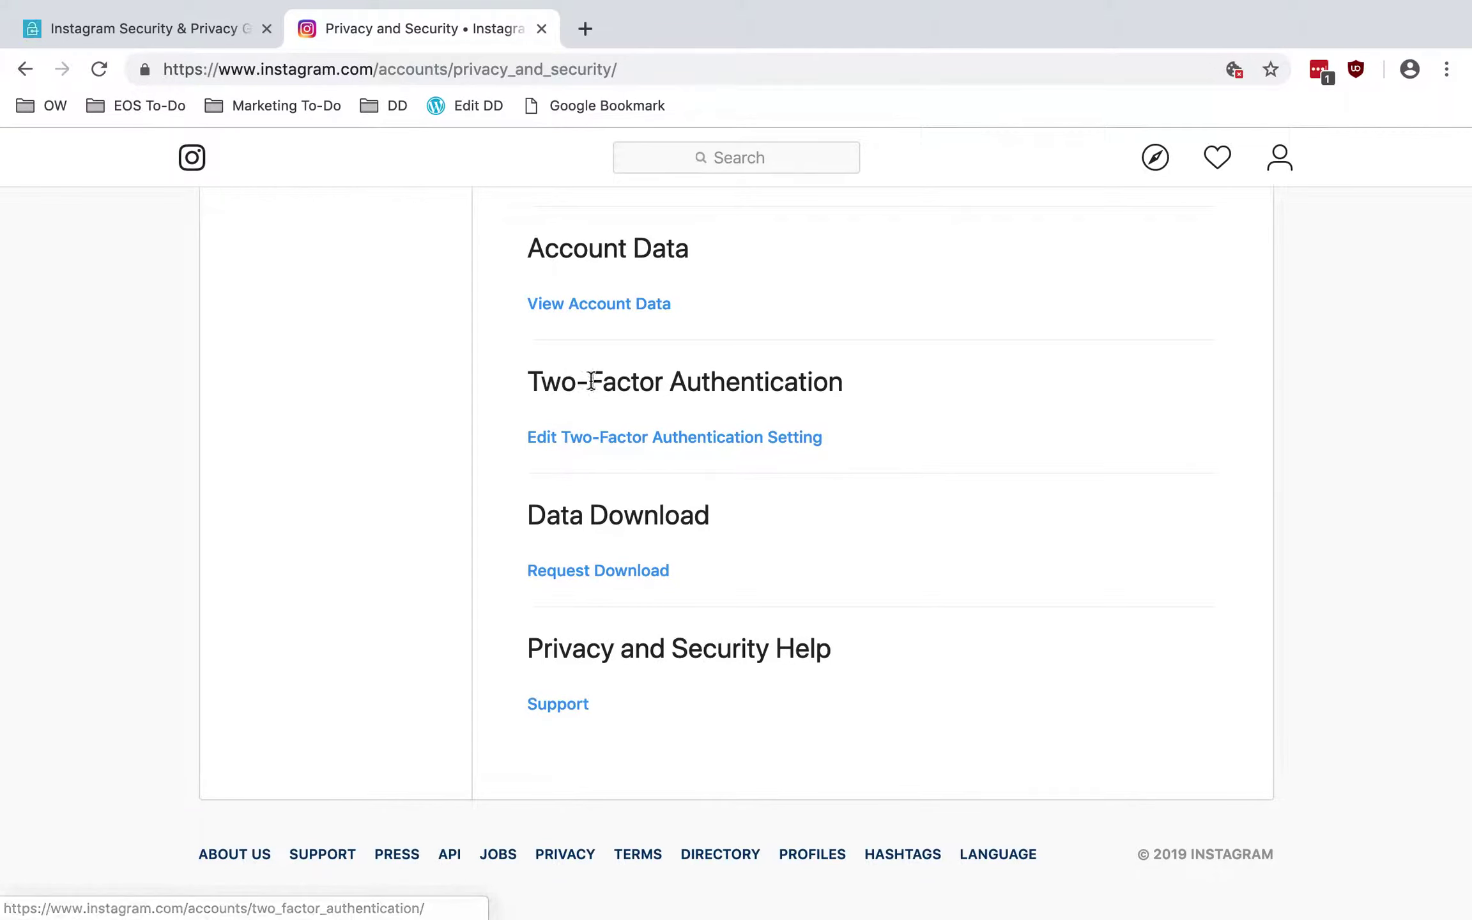
- Verify two-factor authentication uses the authentication app, then return to the Defending Digital guide
{"action": "left_click", "coordinate": [571, 440]}
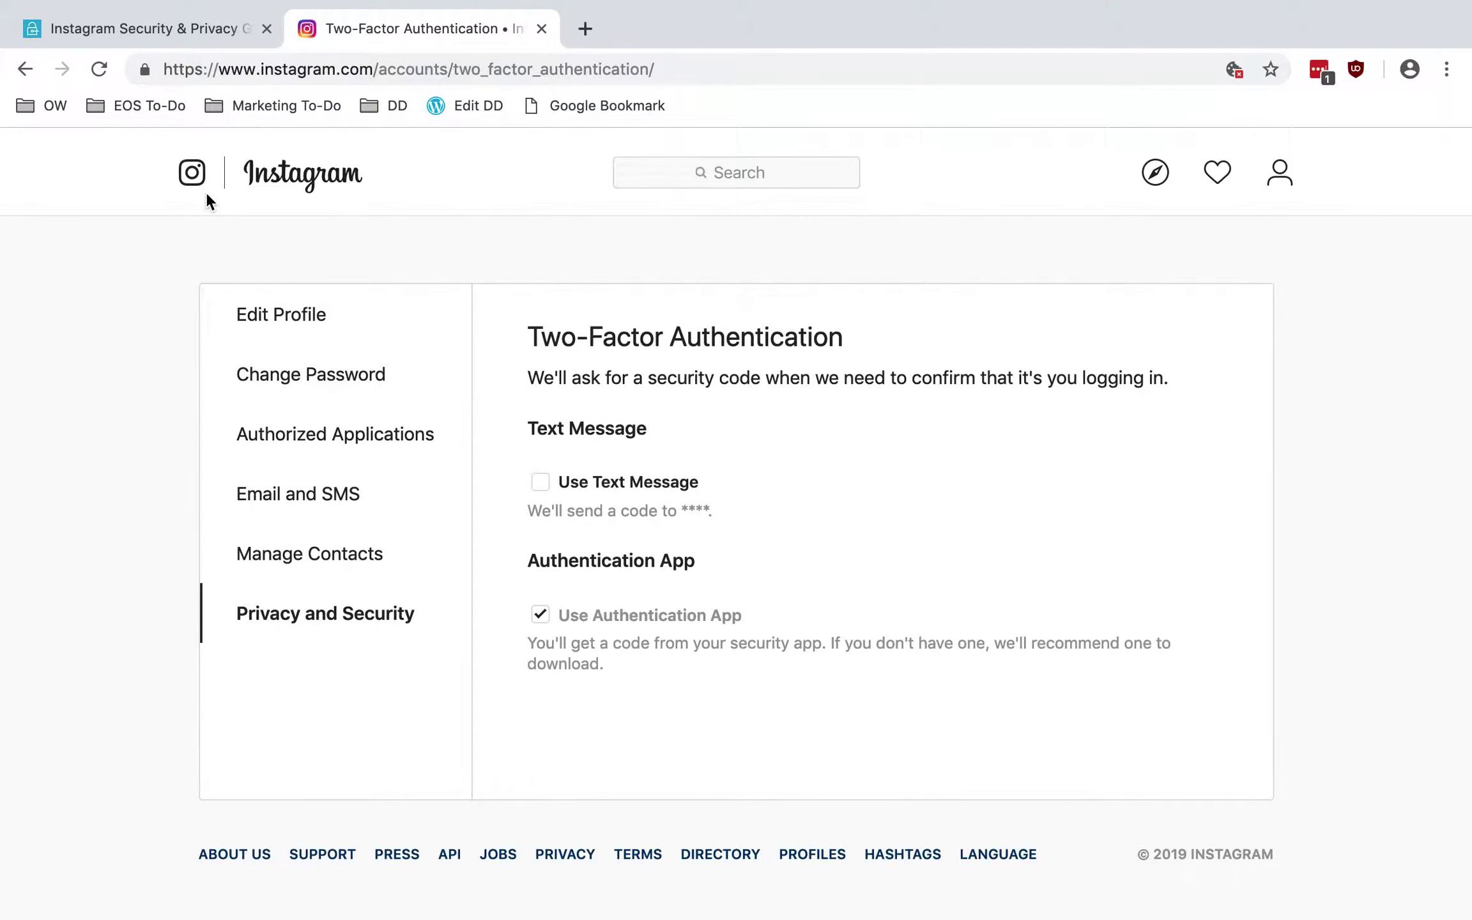
{"action": "left_click", "coordinate": [206, 28]}
- Scroll the guide down to its Payments section and Payments settings screenshot
{"action": "scroll", "coordinate": [820, 616], "scroll_direction": "down", "scroll_amount": 5}
{"action": "scroll", "coordinate": [819, 615], "scroll_direction": "down", "scroll_amount": 20}
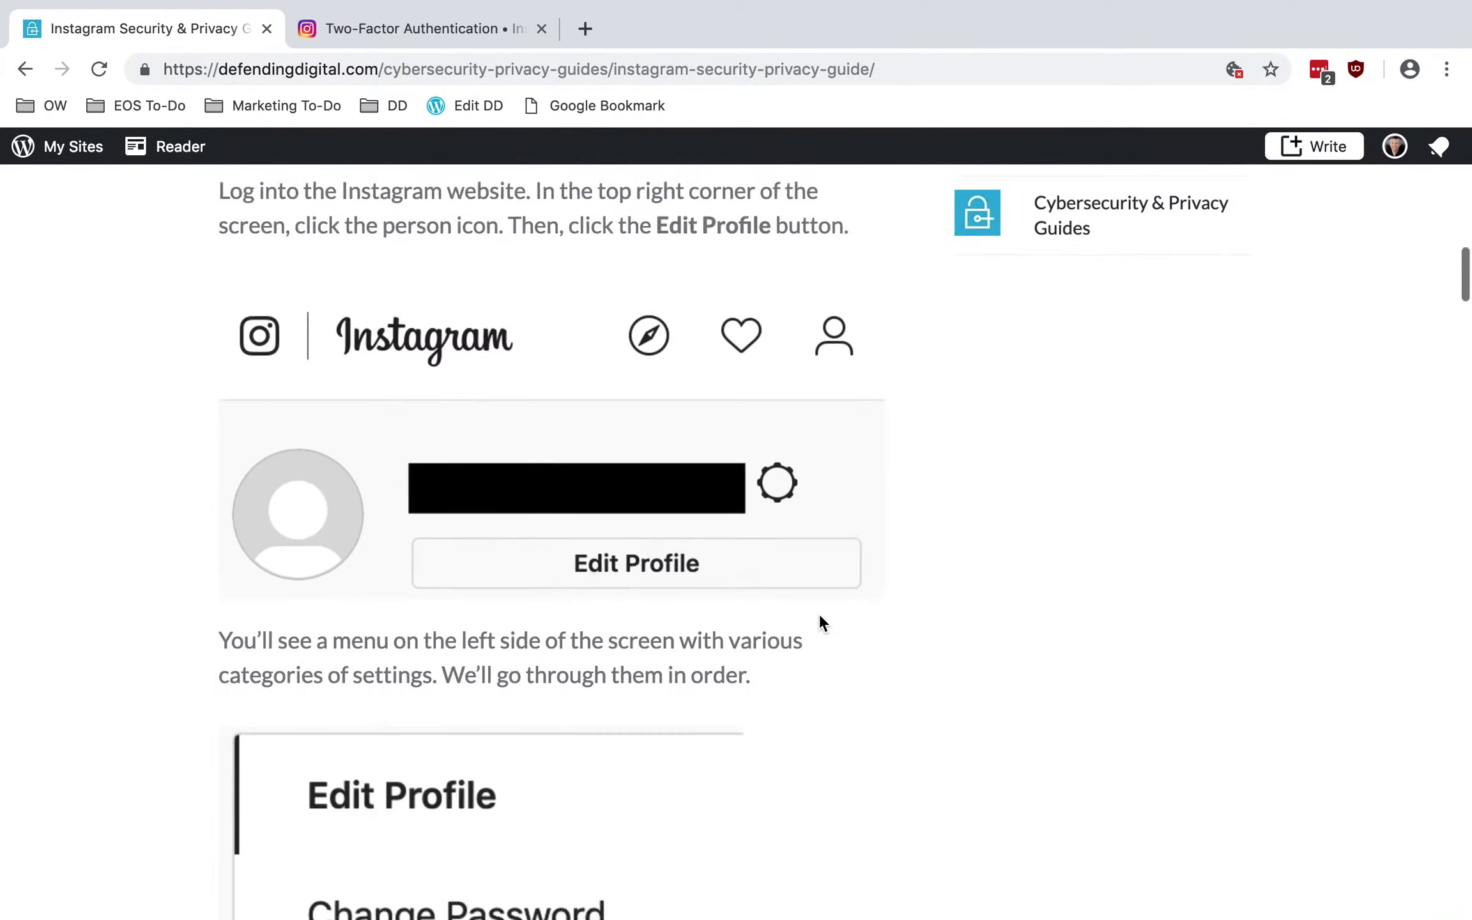
{"action": "scroll", "coordinate": [819, 613], "scroll_direction": "down", "scroll_amount": 10}
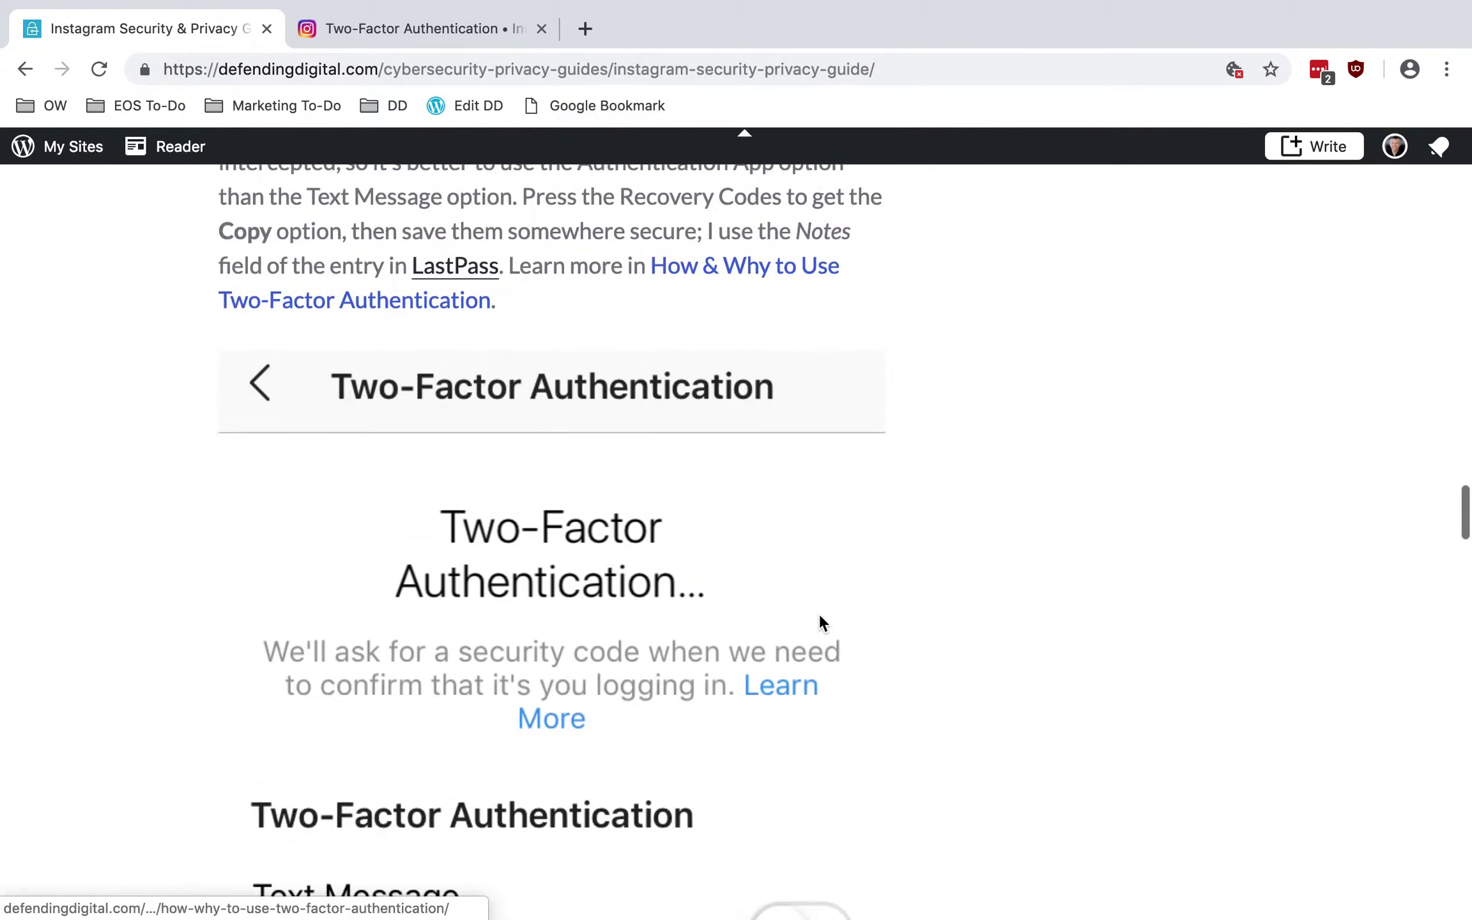
{"action": "scroll", "coordinate": [819, 617], "scroll_direction": "up", "scroll_amount": 2}
{"action": "scroll", "coordinate": [557, 349], "scroll_direction": "down", "scroll_amount": 2}
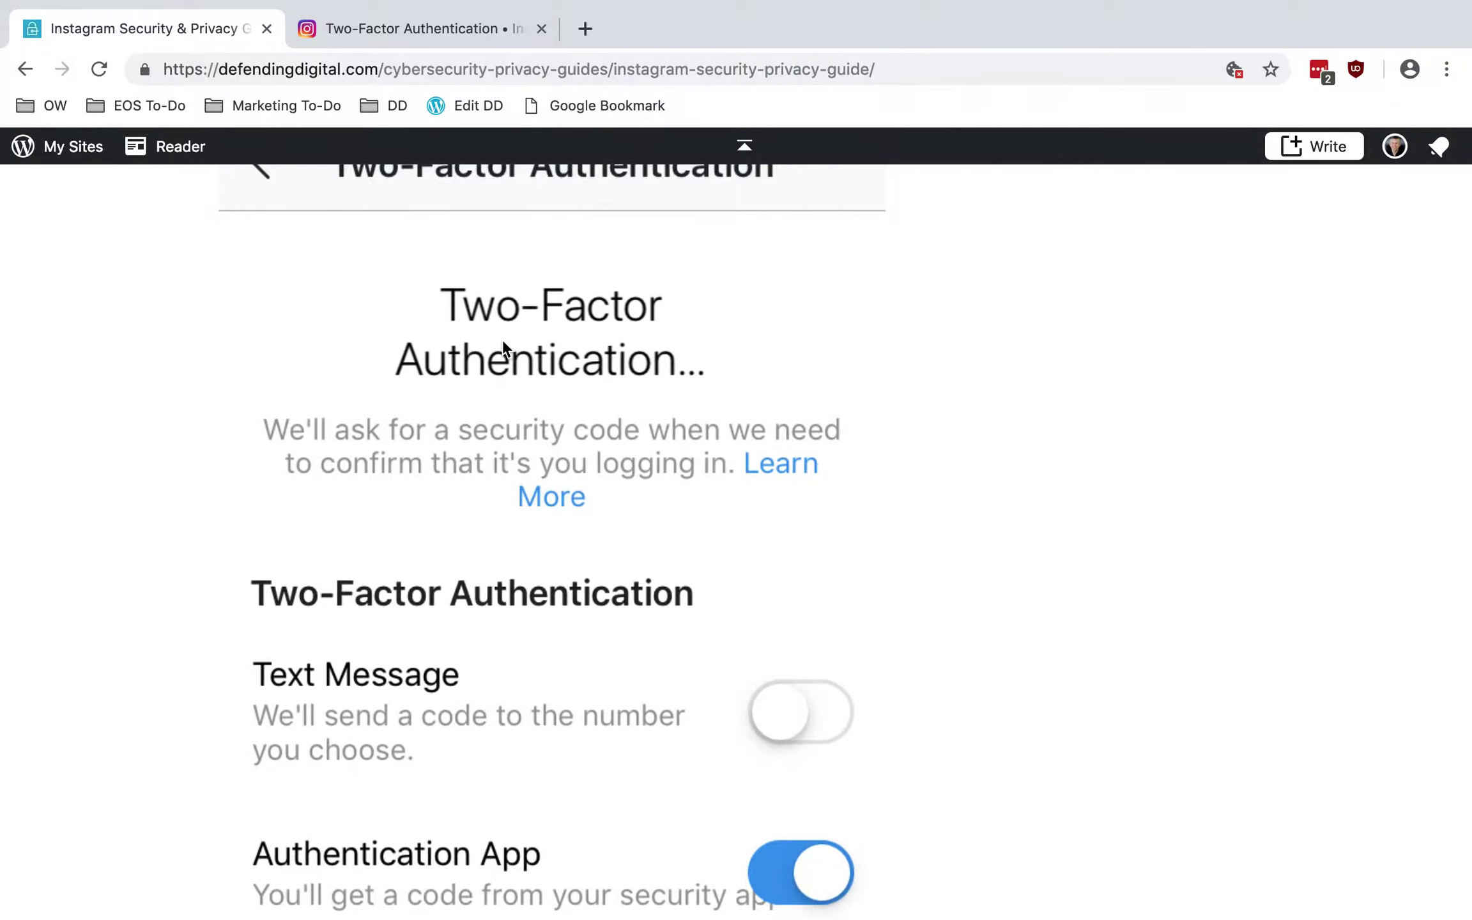
{"action": "scroll", "coordinate": [503, 338], "scroll_direction": "down", "scroll_amount": 4}
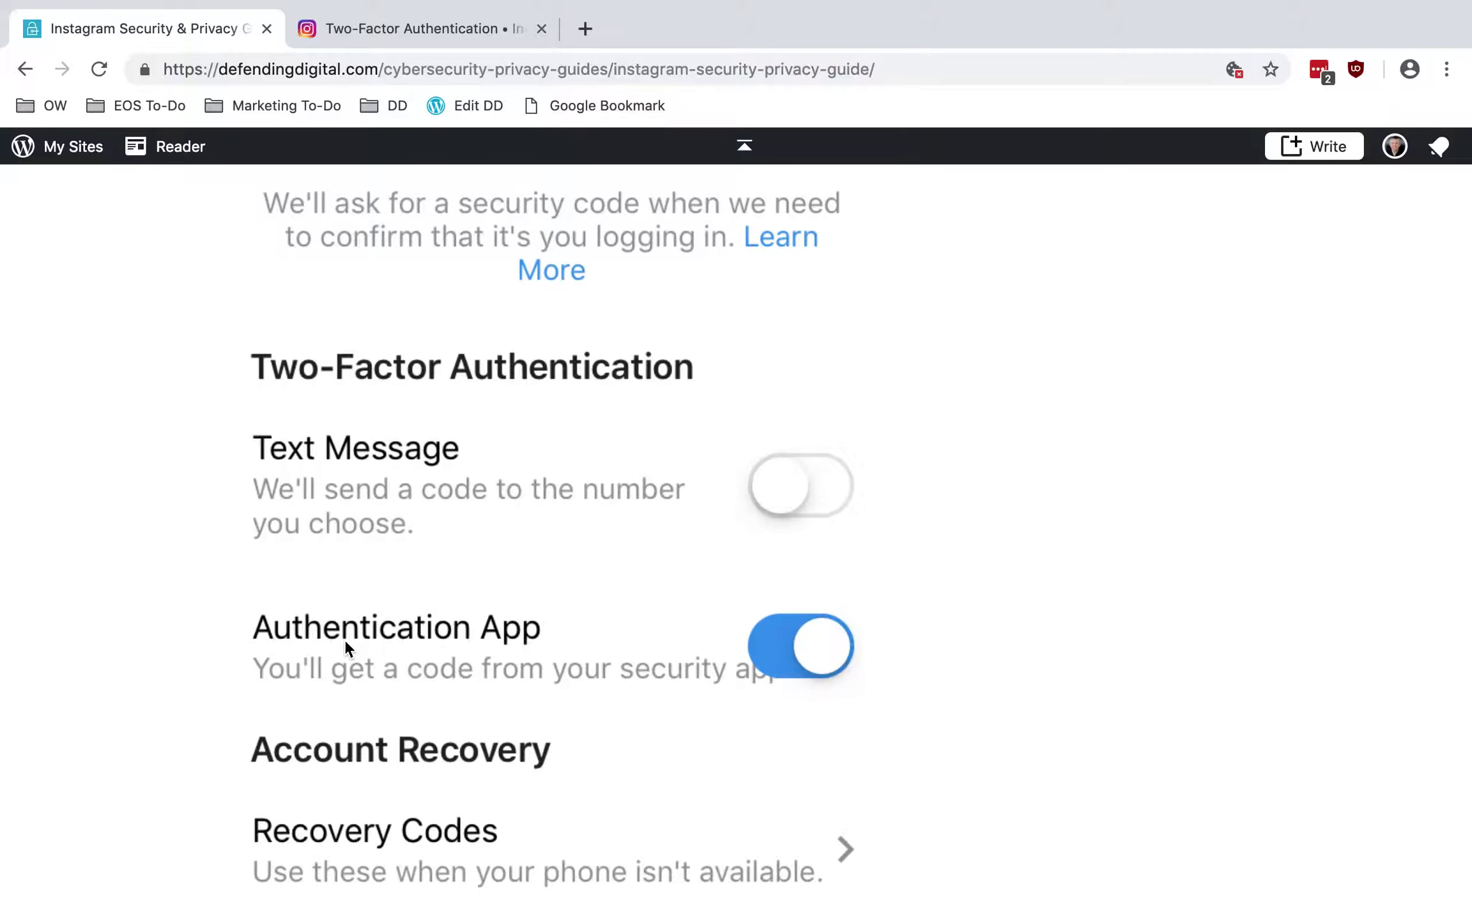
{"action": "scroll", "coordinate": [293, 635], "scroll_direction": "down", "scroll_amount": 2}
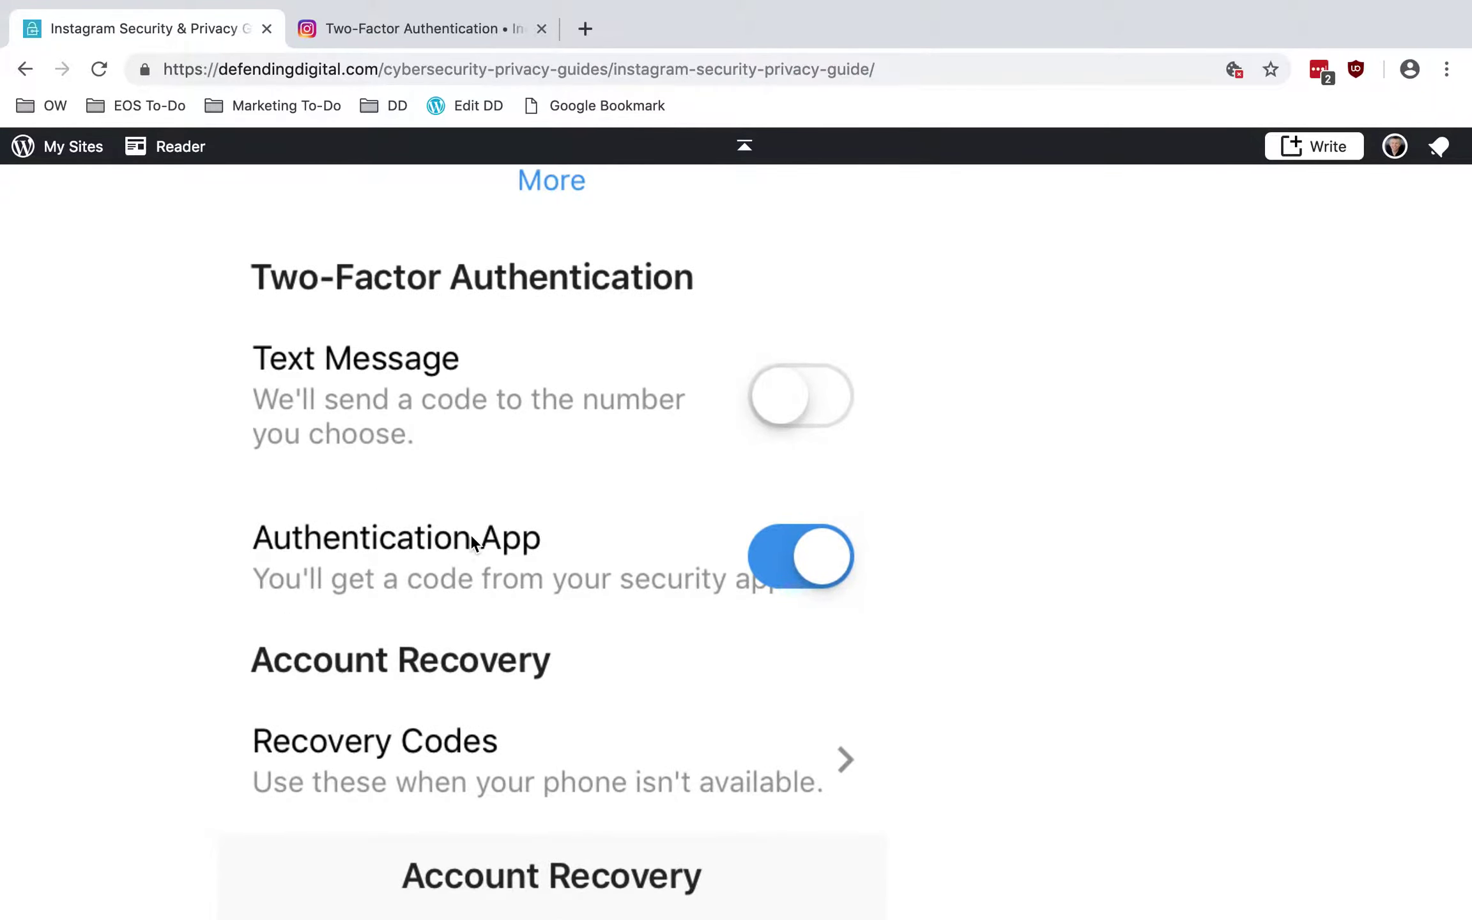
{"action": "scroll", "coordinate": [472, 542], "scroll_direction": "down", "scroll_amount": 7}
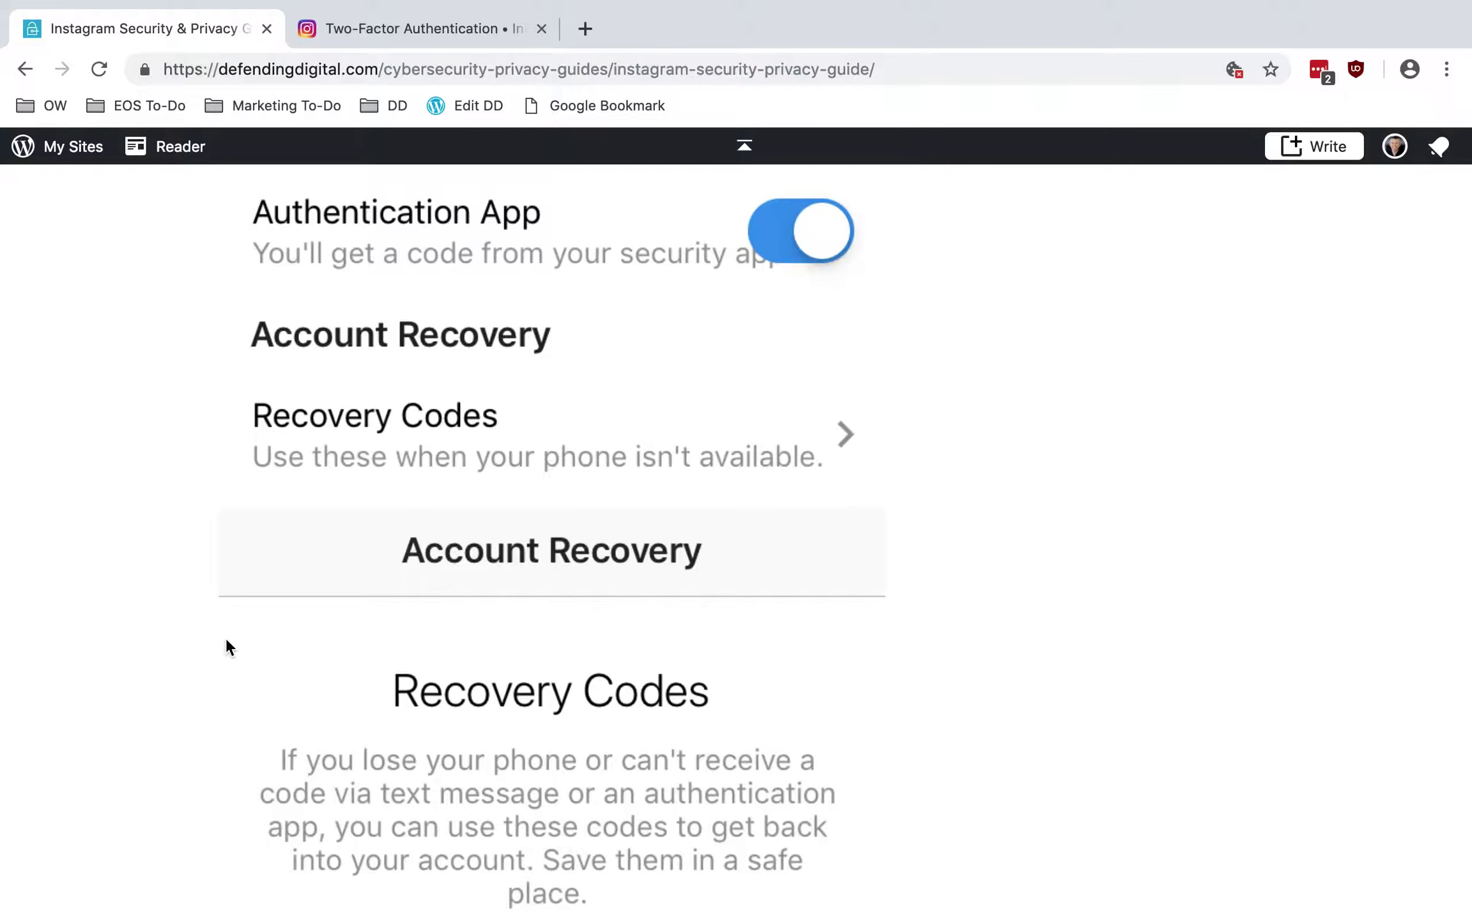
{"action": "scroll", "coordinate": [241, 641], "scroll_direction": "down", "scroll_amount": 6}
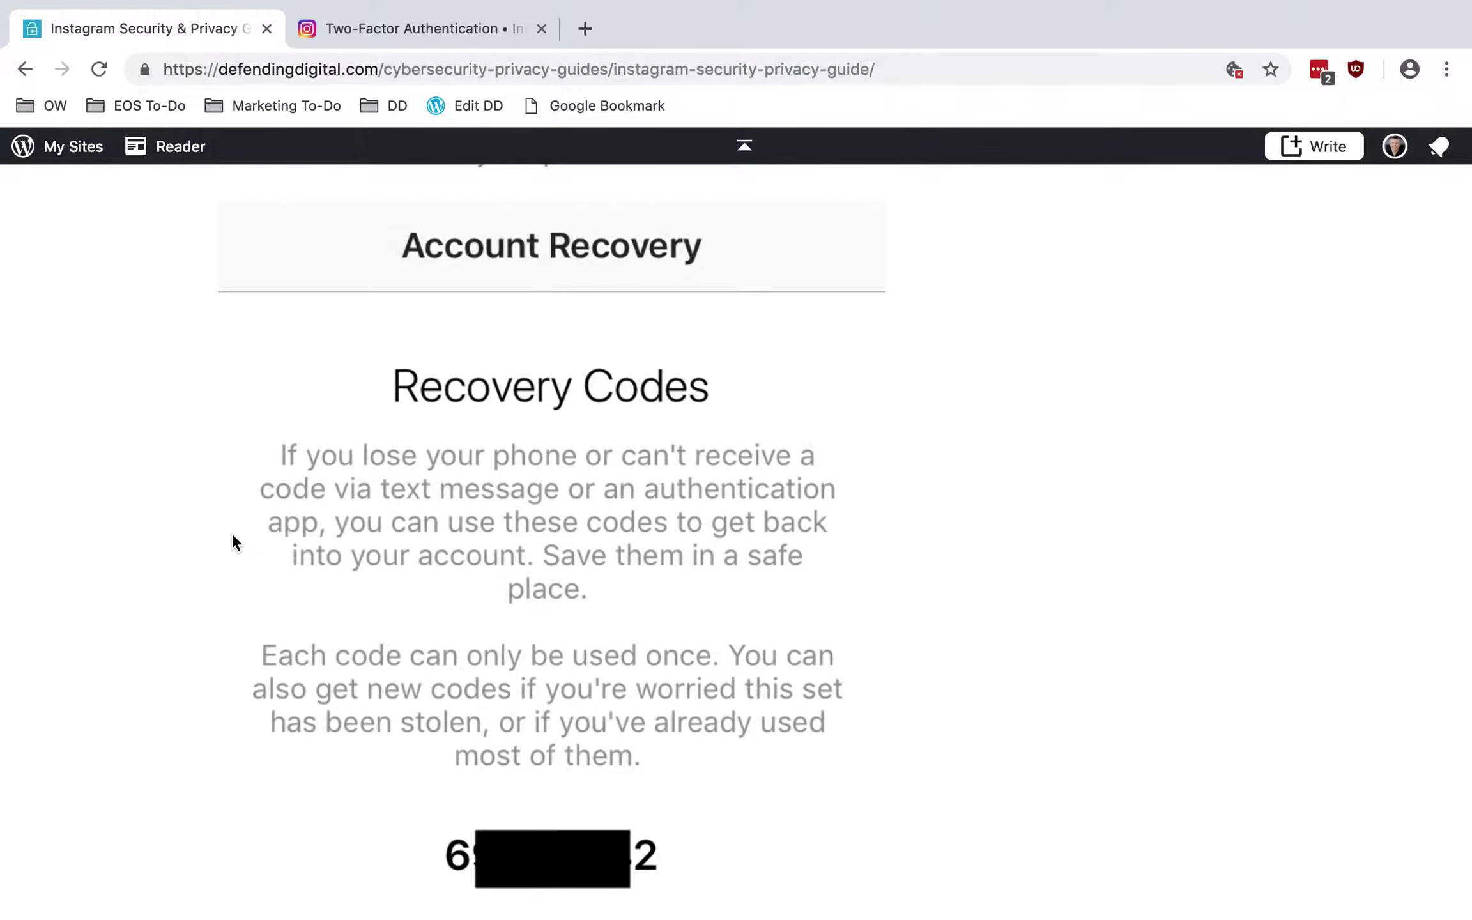
{"action": "scroll", "coordinate": [225, 575], "scroll_direction": "down", "scroll_amount": 5}
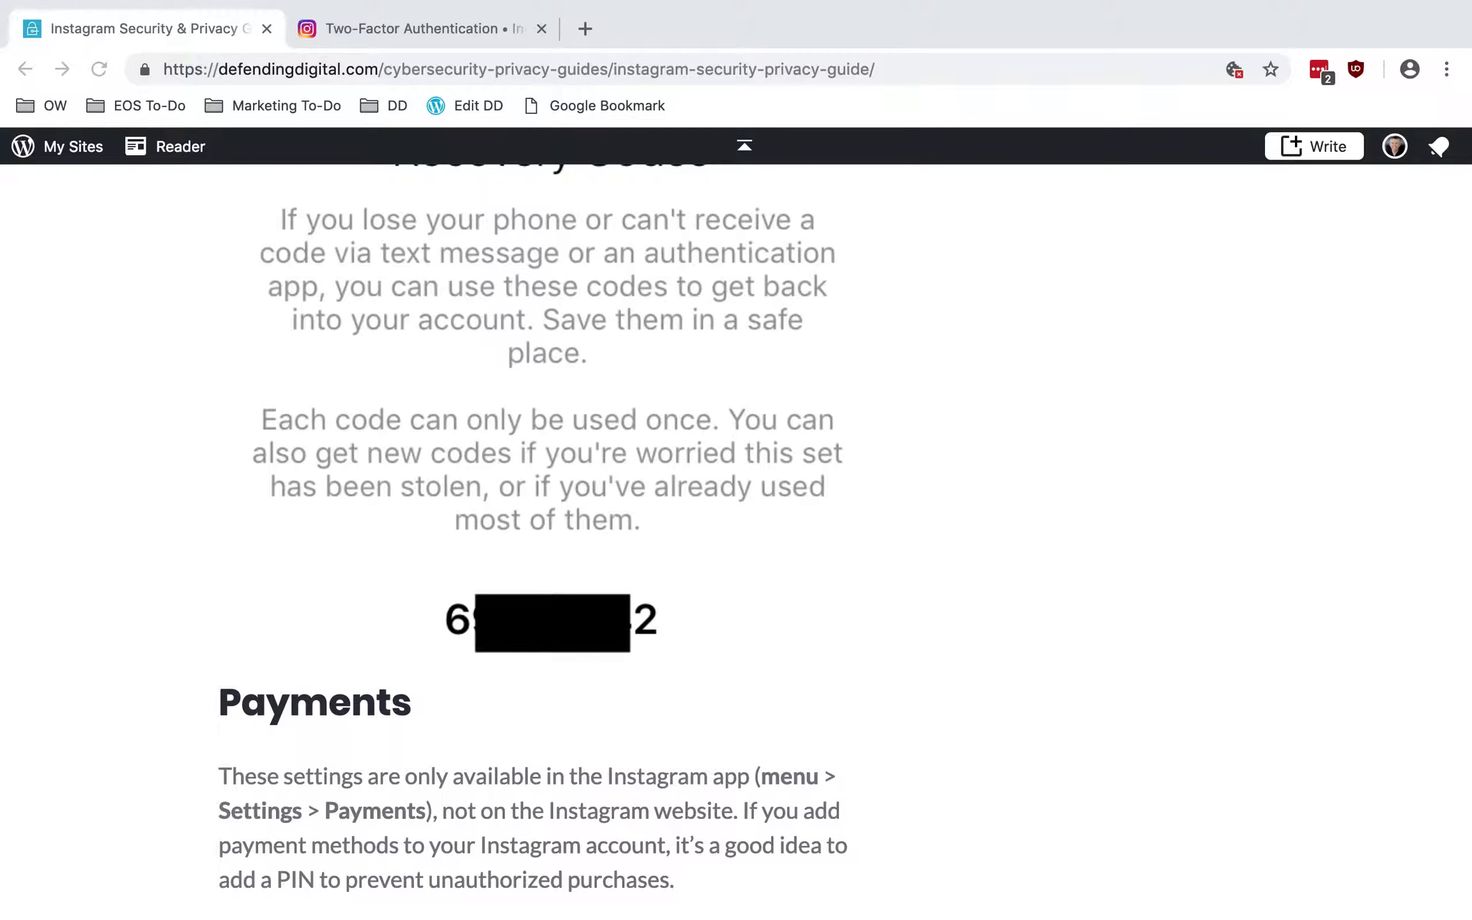
- Read a little further in the guide, then return to Instagram's Two-Factor Authentication page
{"action": "left_click", "coordinate": [151, 455]}
{"action": "scroll", "coordinate": [151, 455], "scroll_direction": "down", "scroll_amount": 10}
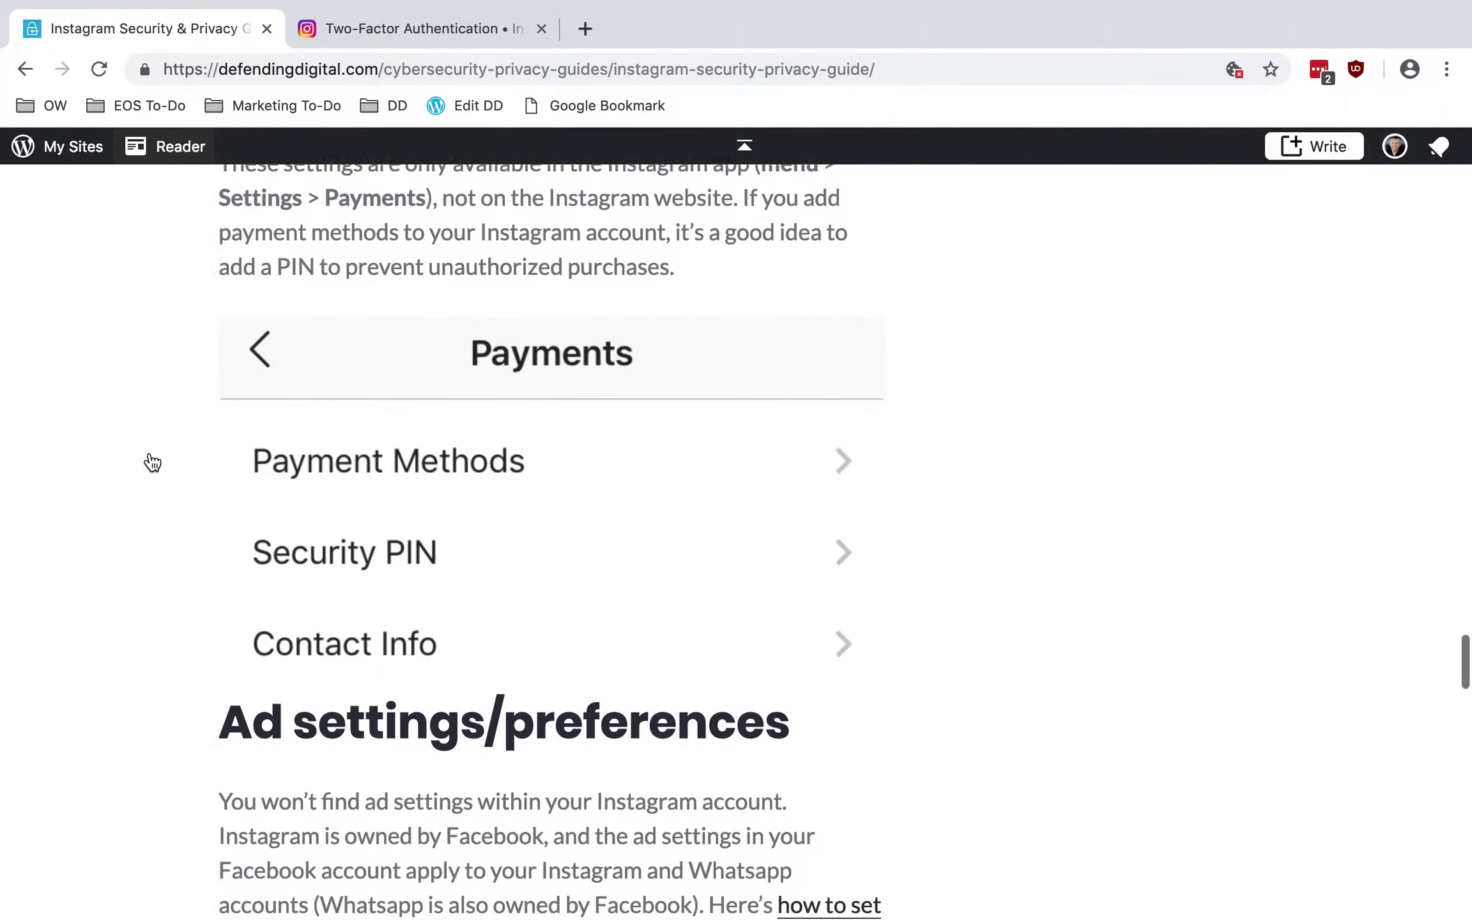
{"action": "scroll", "coordinate": [357, 361], "scroll_direction": "down", "scroll_amount": 1}
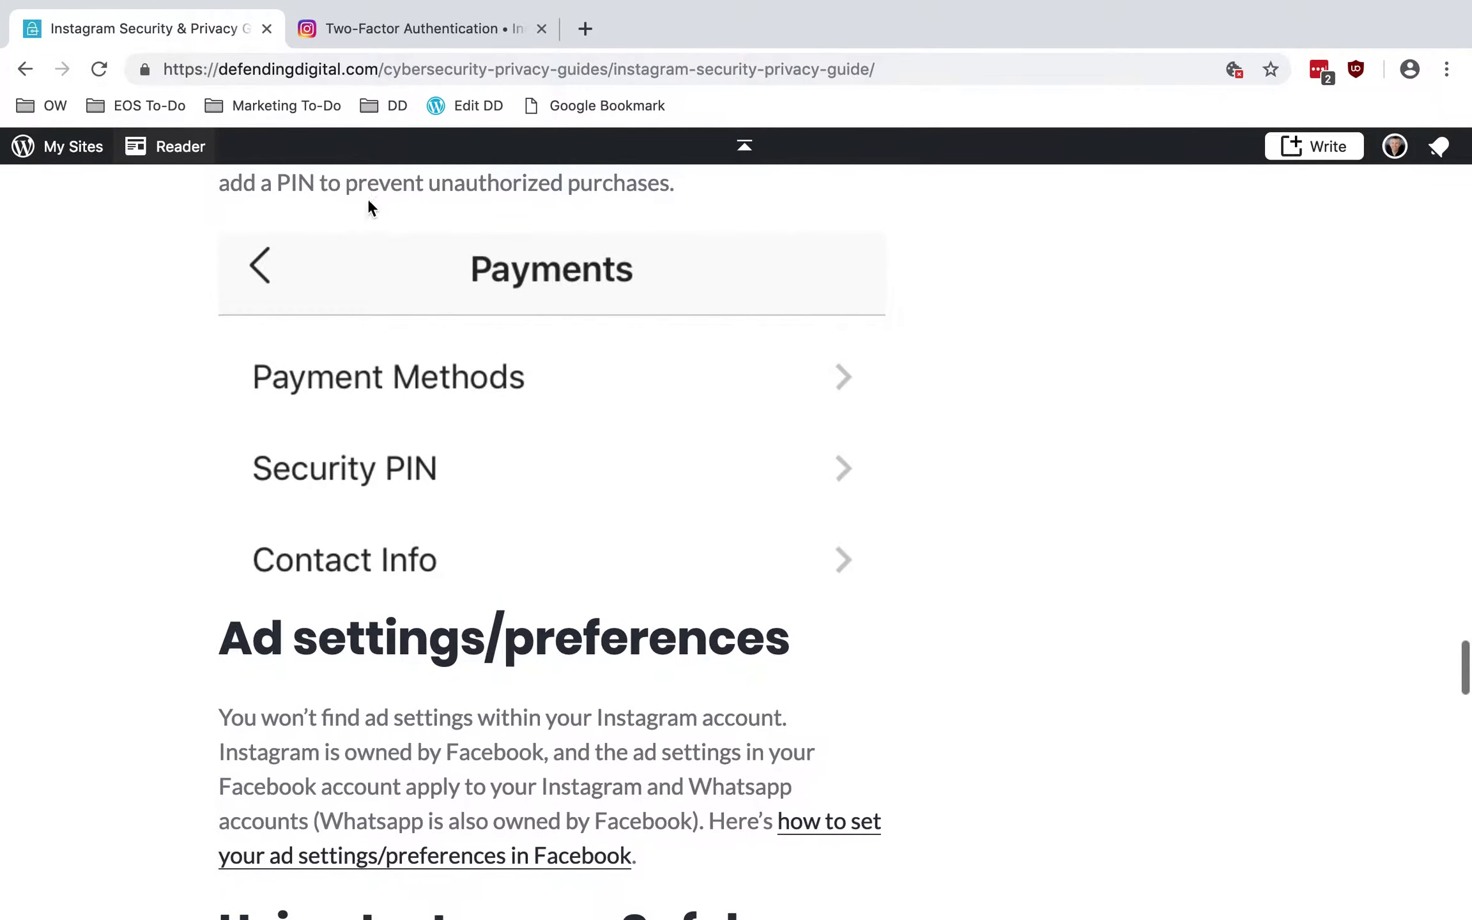
{"action": "left_click", "coordinate": [400, 33]}
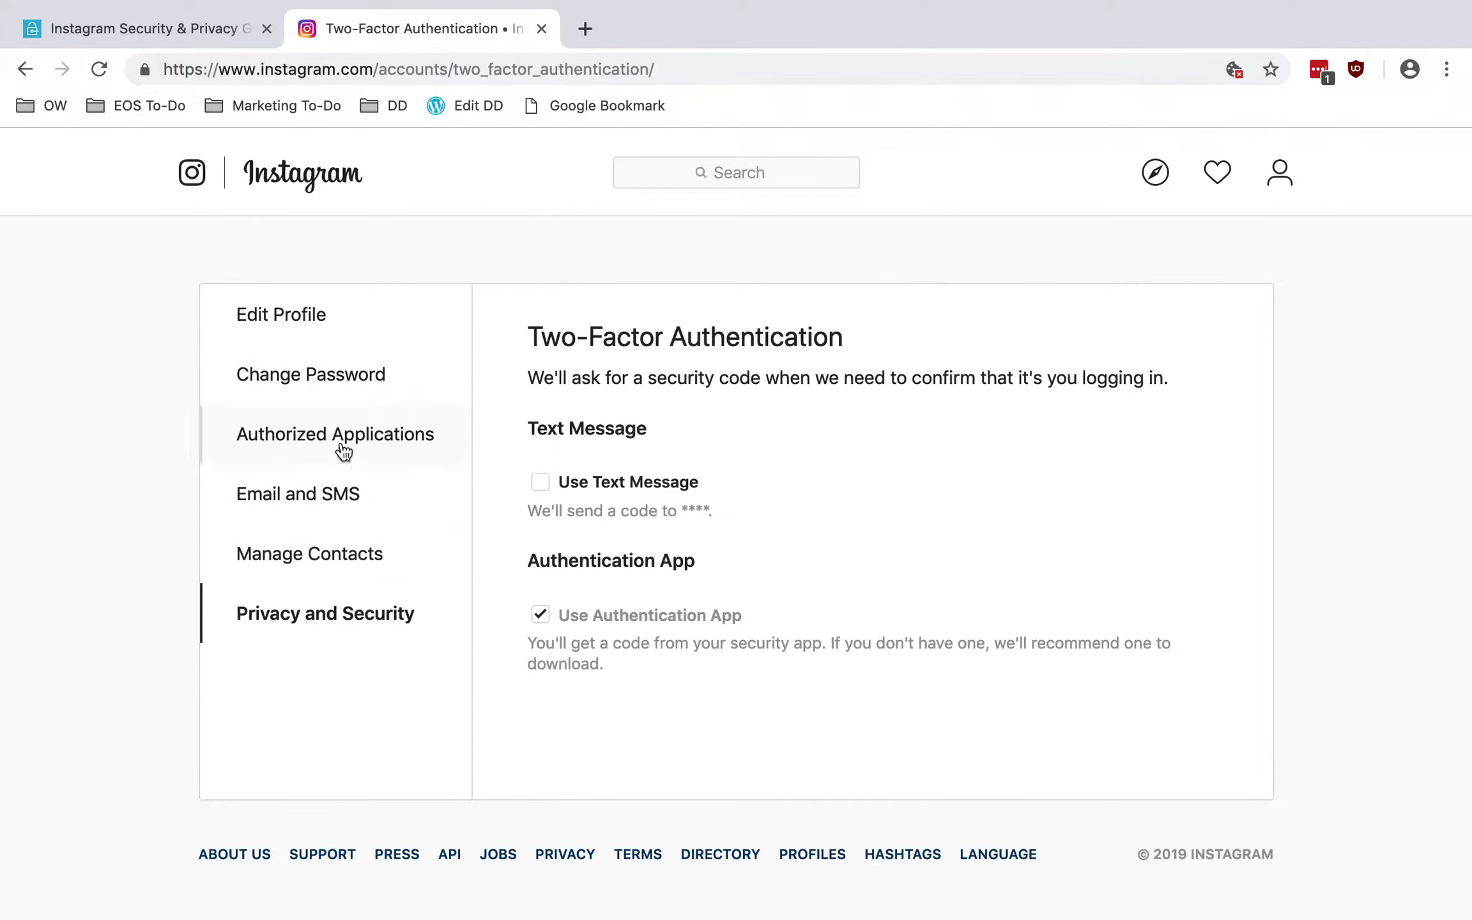
- Compare Instagram's Privacy and Security settings against the guide, switching between both tabs
{"action": "left_click", "coordinate": [350, 614]}
{"action": "scroll", "coordinate": [561, 596], "scroll_direction": "down", "scroll_amount": 10}
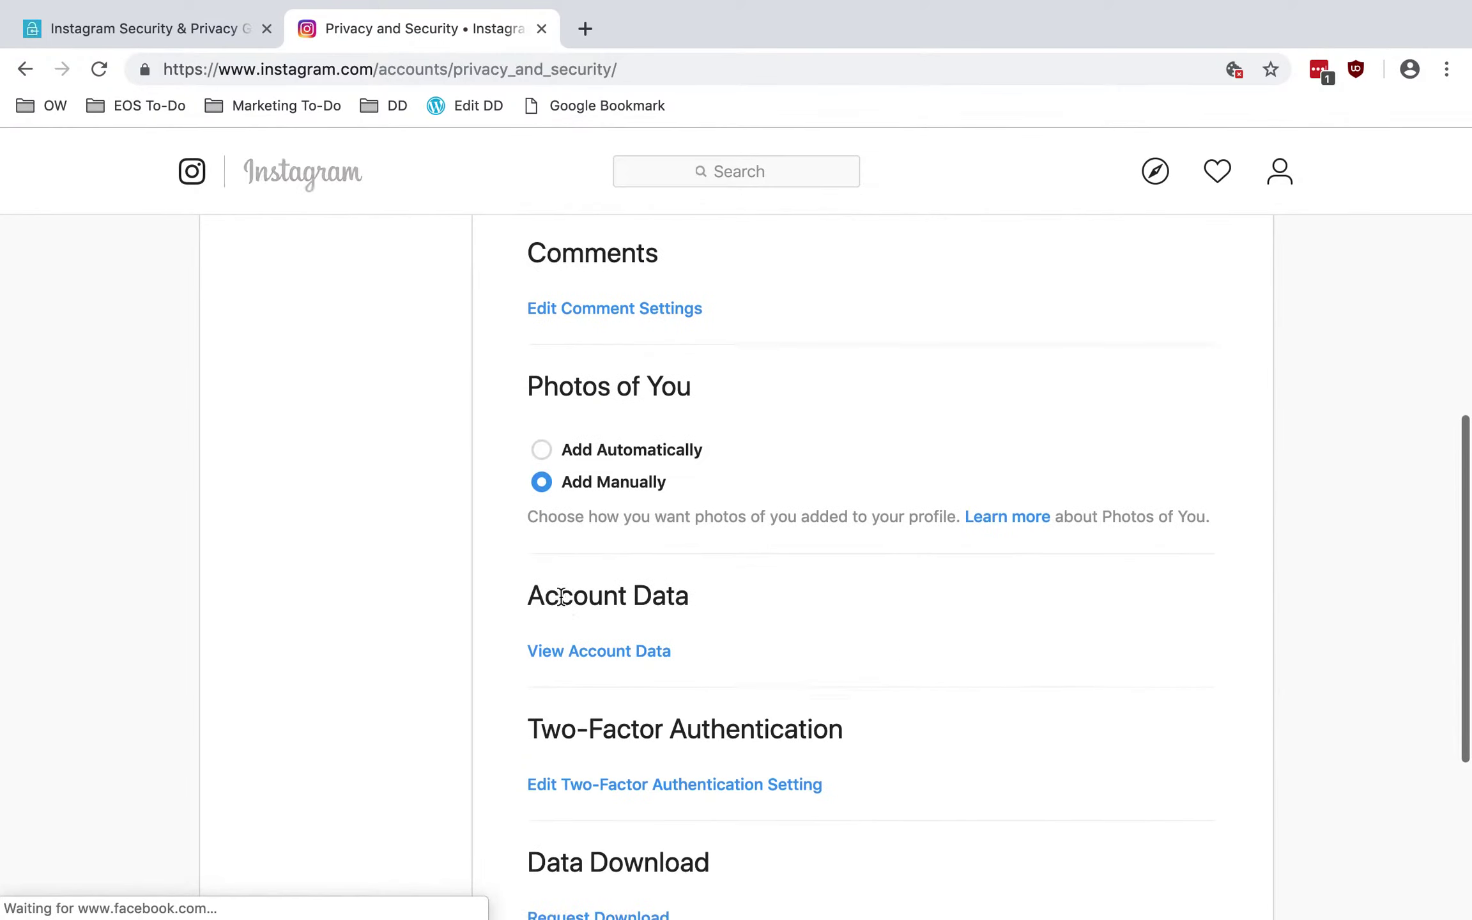
{"action": "scroll", "coordinate": [561, 596], "scroll_direction": "down", "scroll_amount": 5}
{"action": "scroll", "coordinate": [561, 596], "scroll_direction": "up", "scroll_amount": 9}
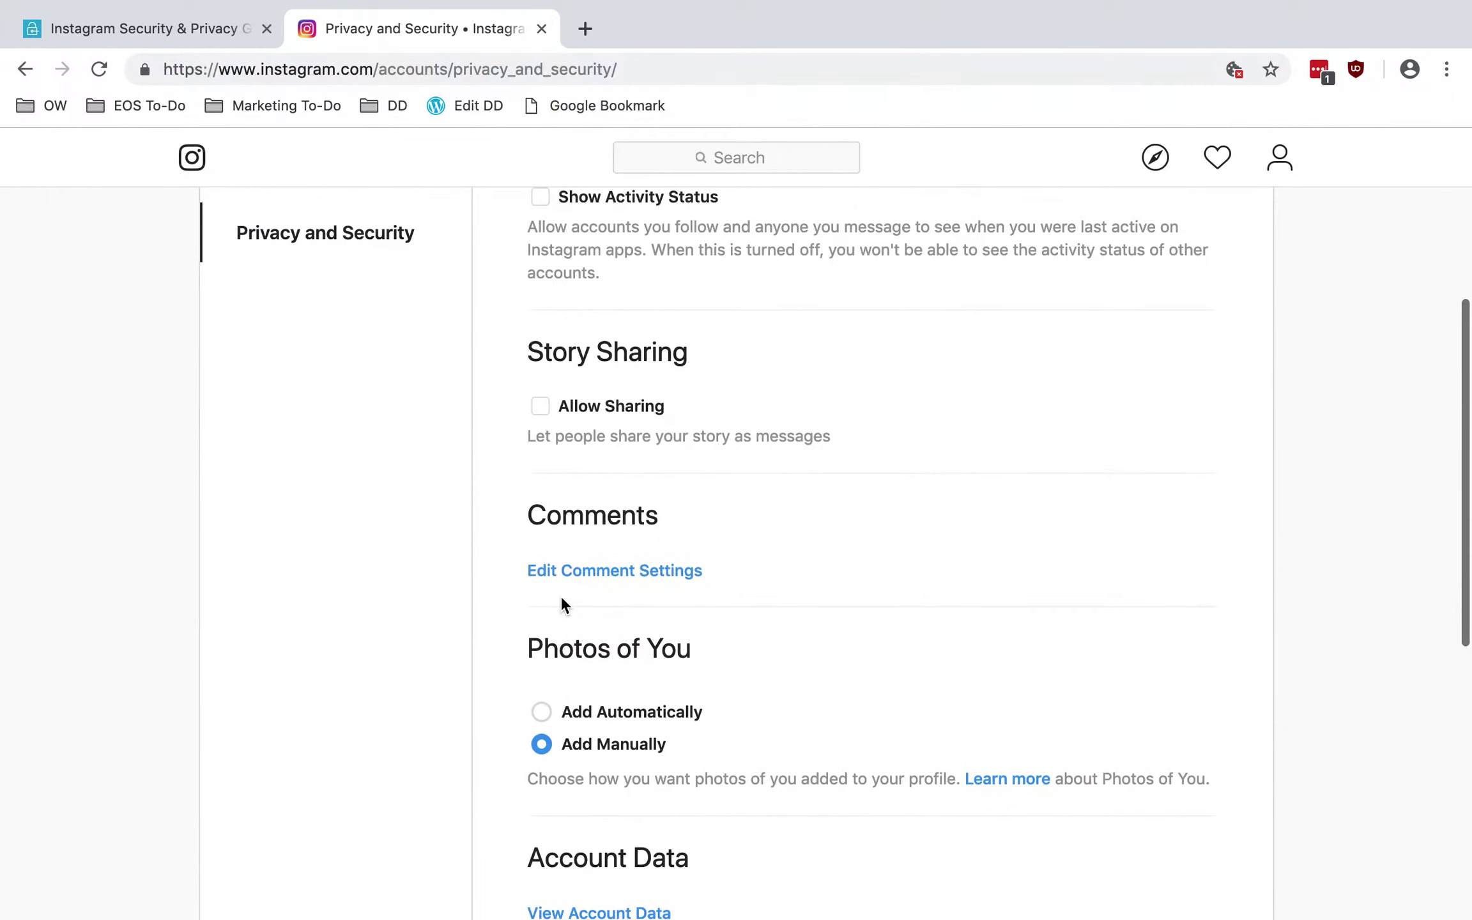
{"action": "left_click", "coordinate": [195, 29]}
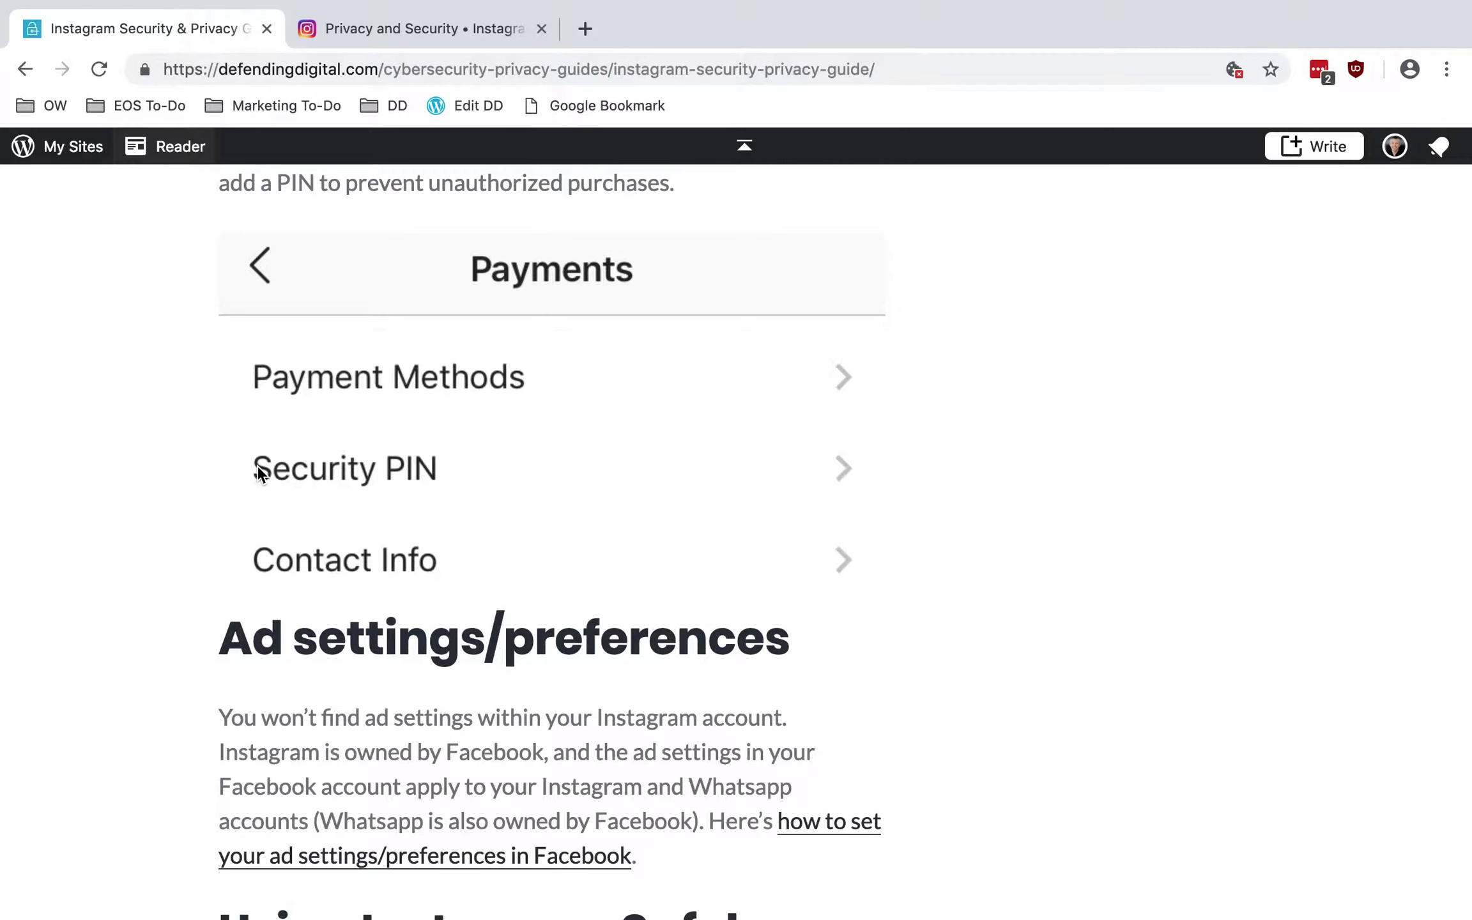
{"action": "left_click", "coordinate": [416, 28]}
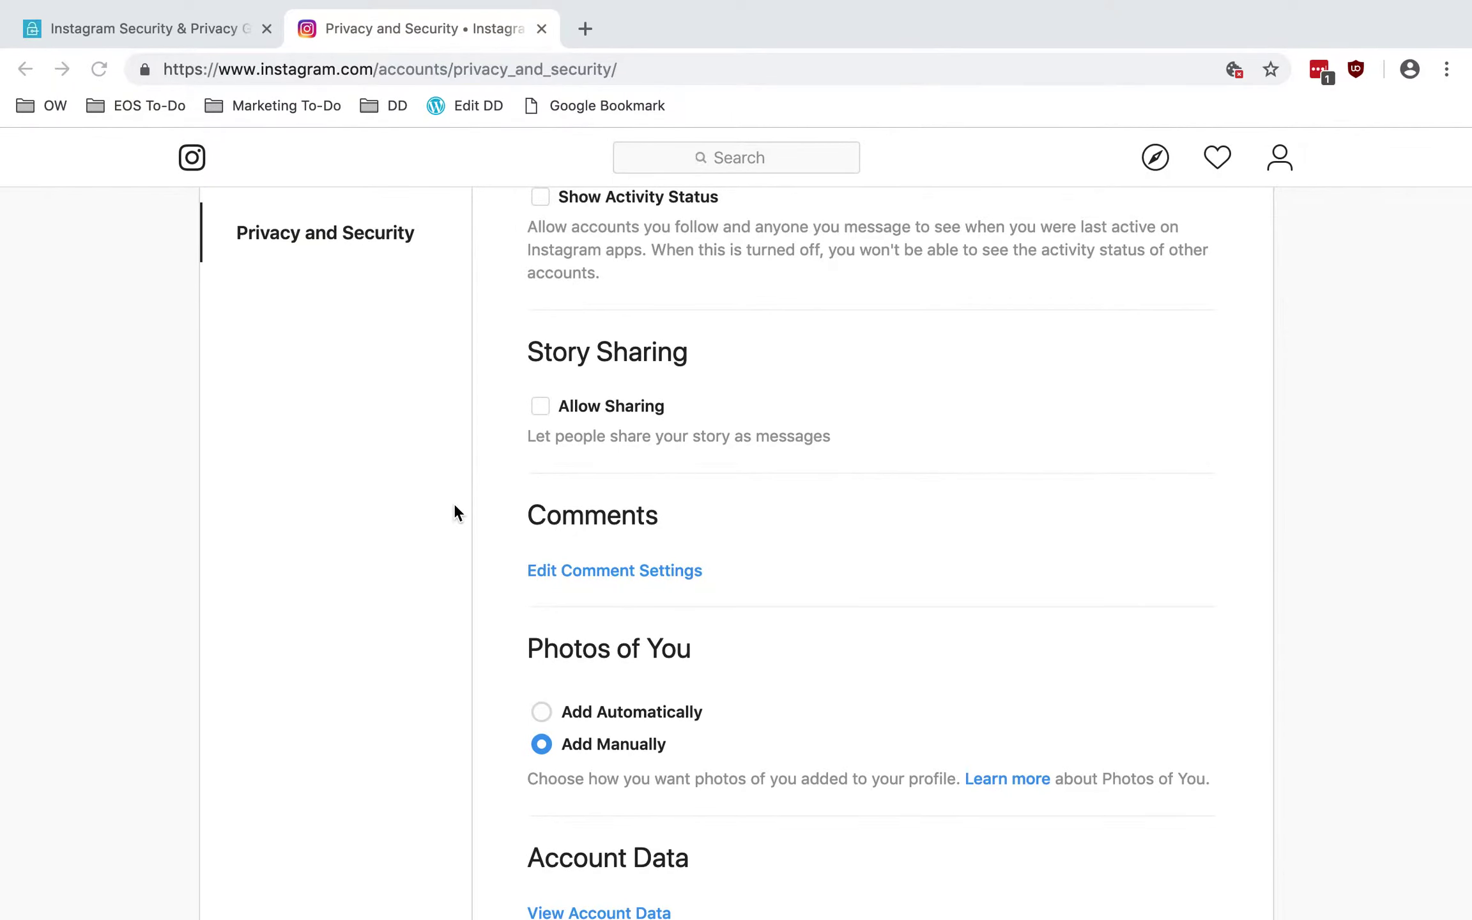
{"action": "scroll", "coordinate": [454, 506], "scroll_direction": "down", "scroll_amount": 10}
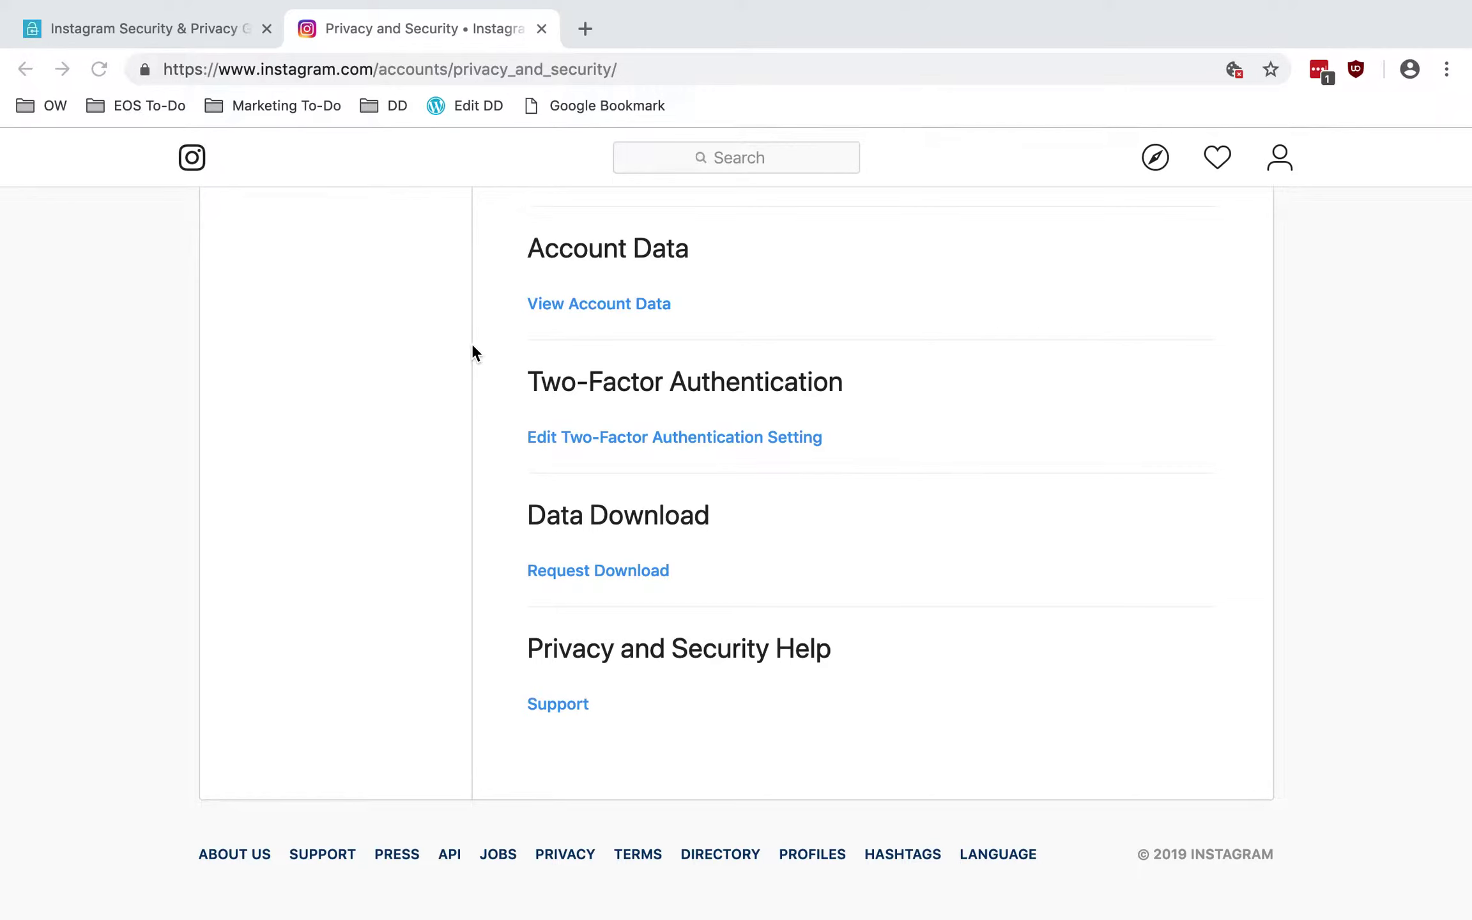
- In the guide's Ad settings section, open the Facebook ad settings guide in a new tab
{"action": "left_click", "coordinate": [216, 30]}
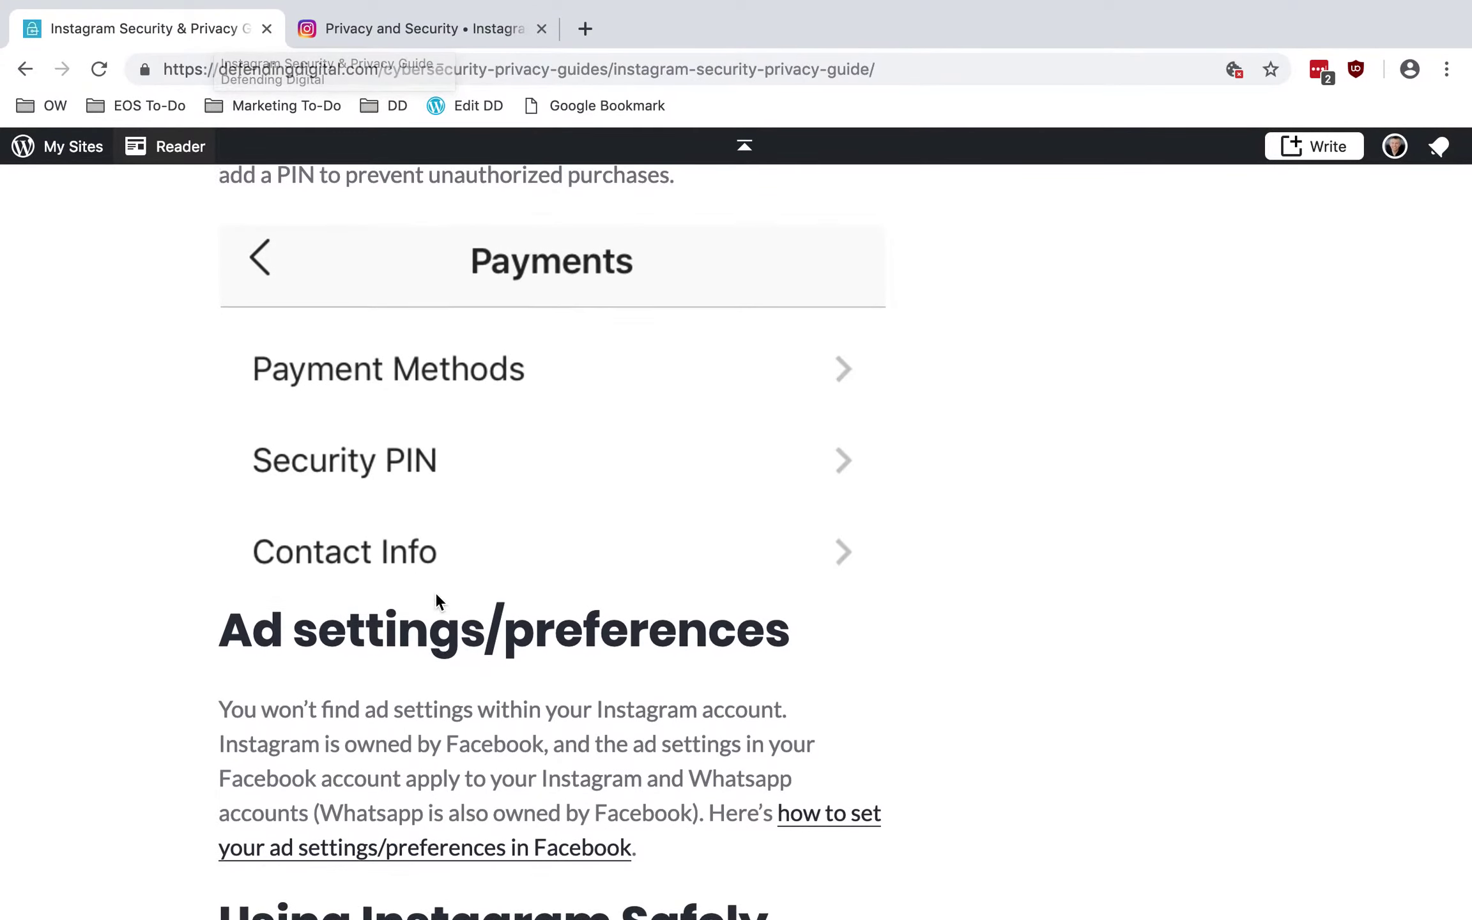
{"action": "scroll", "coordinate": [435, 599], "scroll_direction": "down", "scroll_amount": 3}
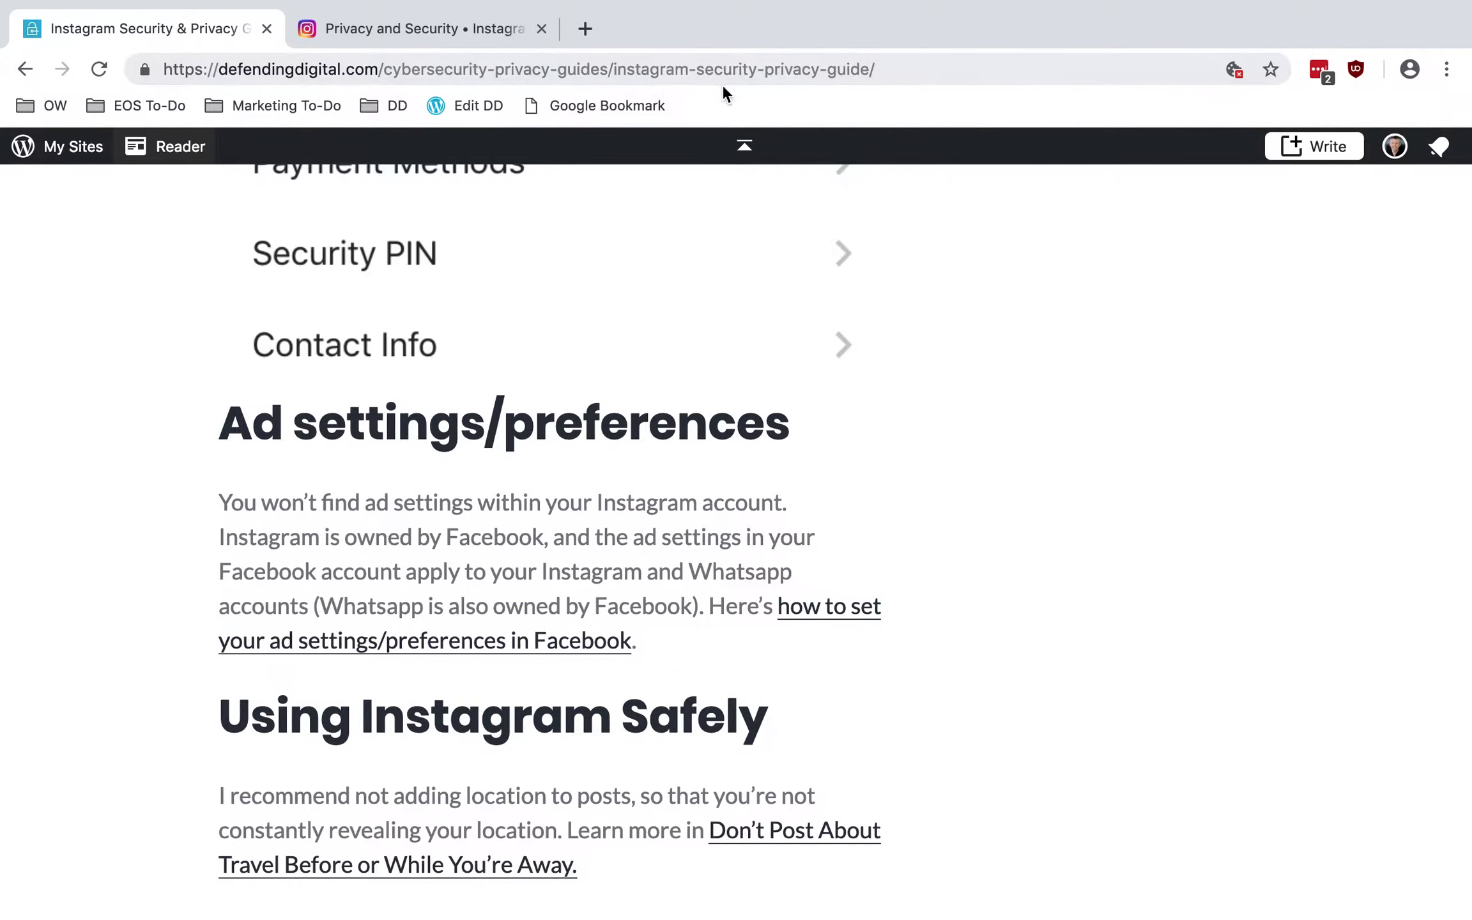
{"action": "left_click", "coordinate": [824, 611], "text": "super"}
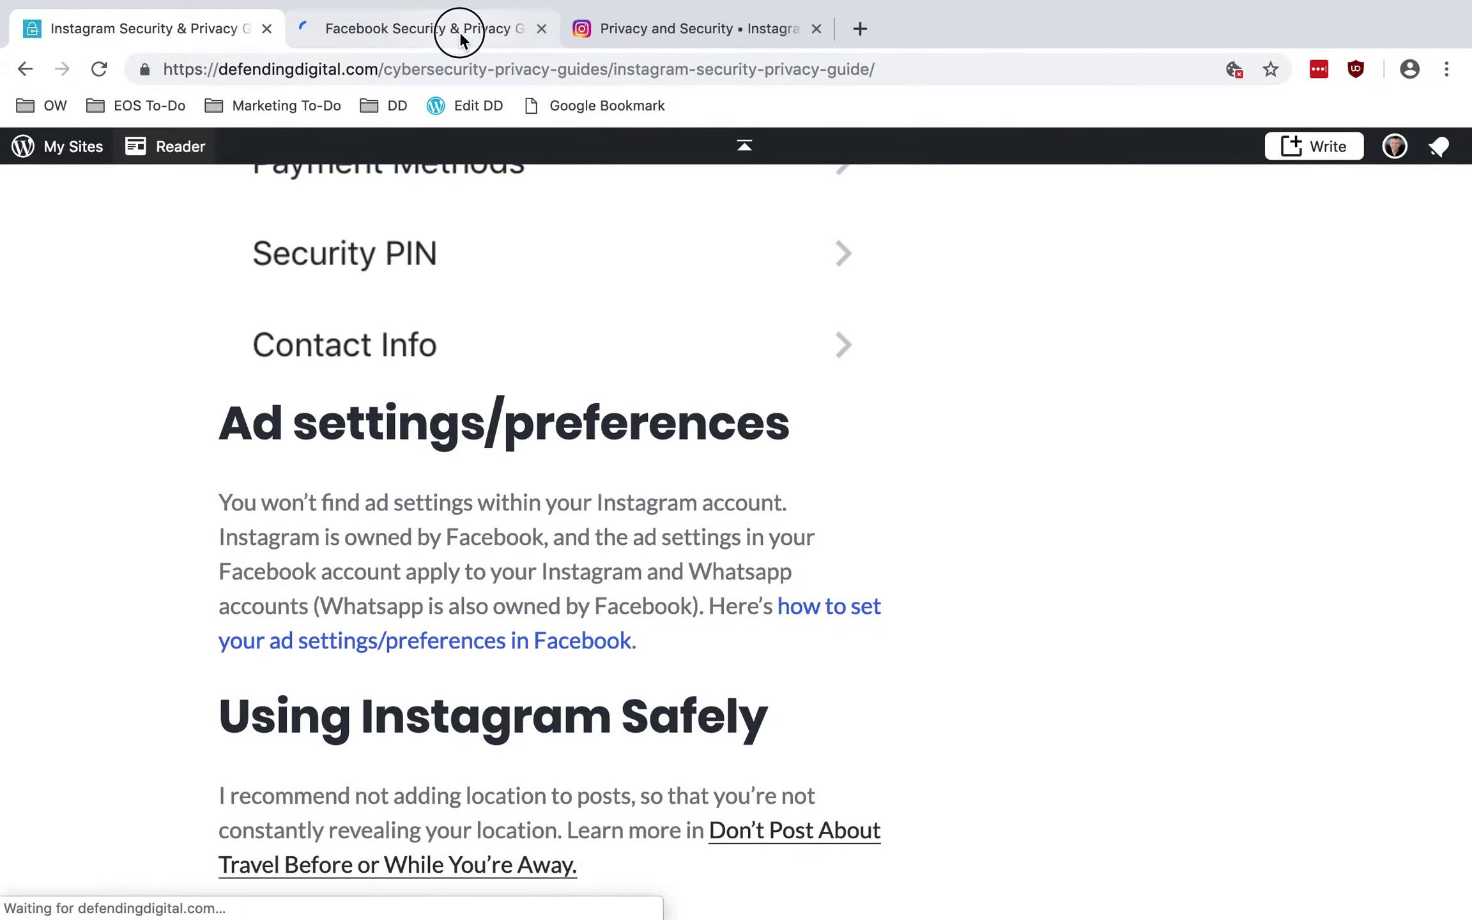
- Search the Facebook guide for 'ad se' to find Ad settings, then return to Instagram
{"action": "left_click", "coordinate": [462, 32]}
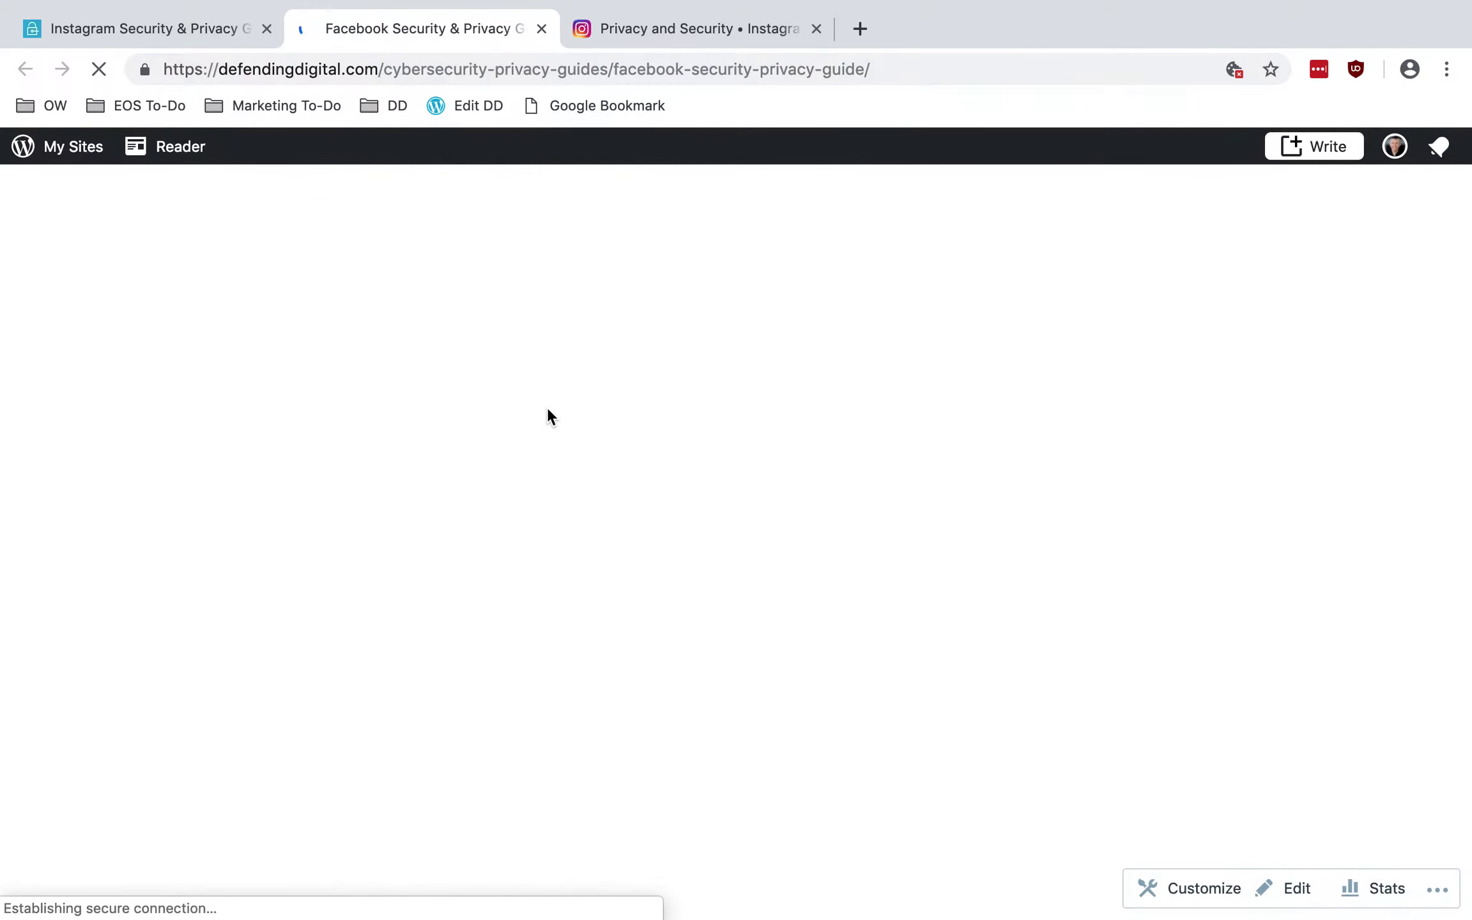
{"action": "key", "text": "super+f"}
{"action": "type", "text": "ad se"}
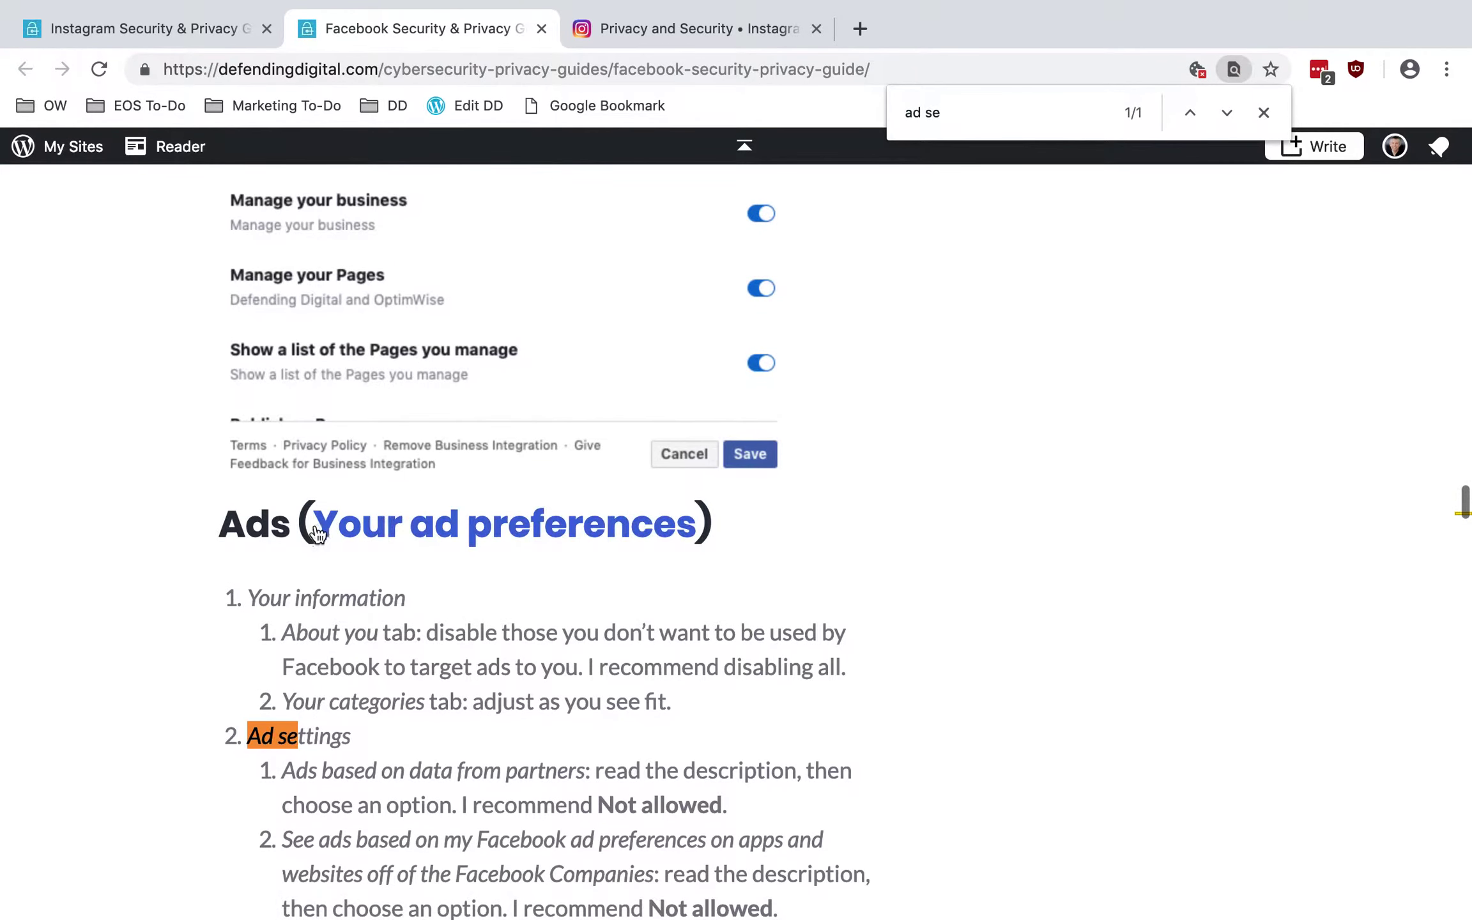
{"action": "scroll", "coordinate": [447, 531], "scroll_direction": "down", "scroll_amount": 3}
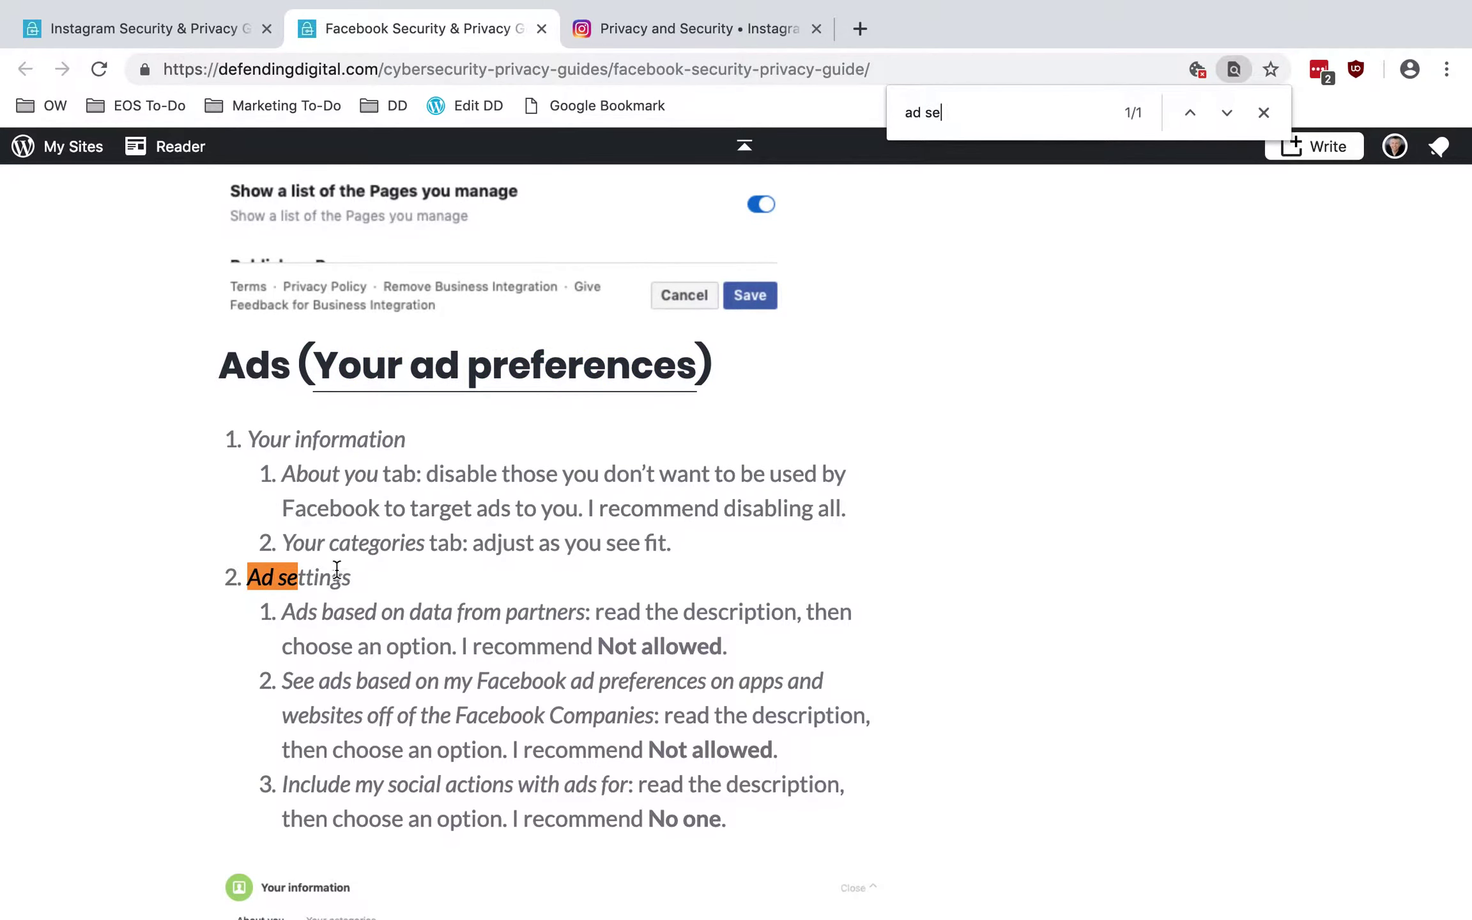
{"action": "left_click", "coordinate": [1265, 114]}
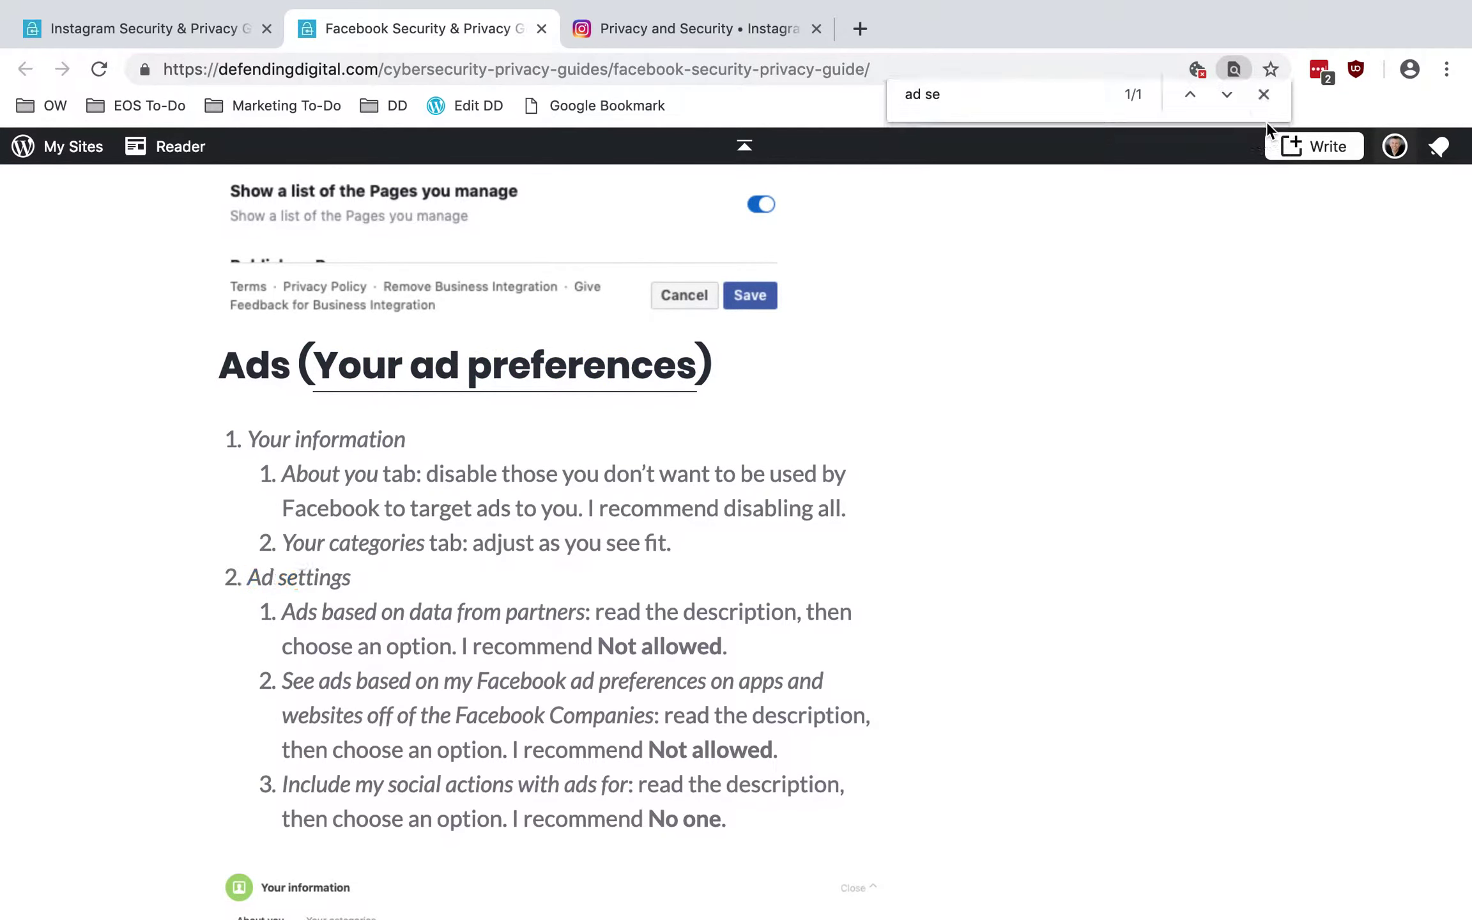
{"action": "left_click", "coordinate": [707, 30]}
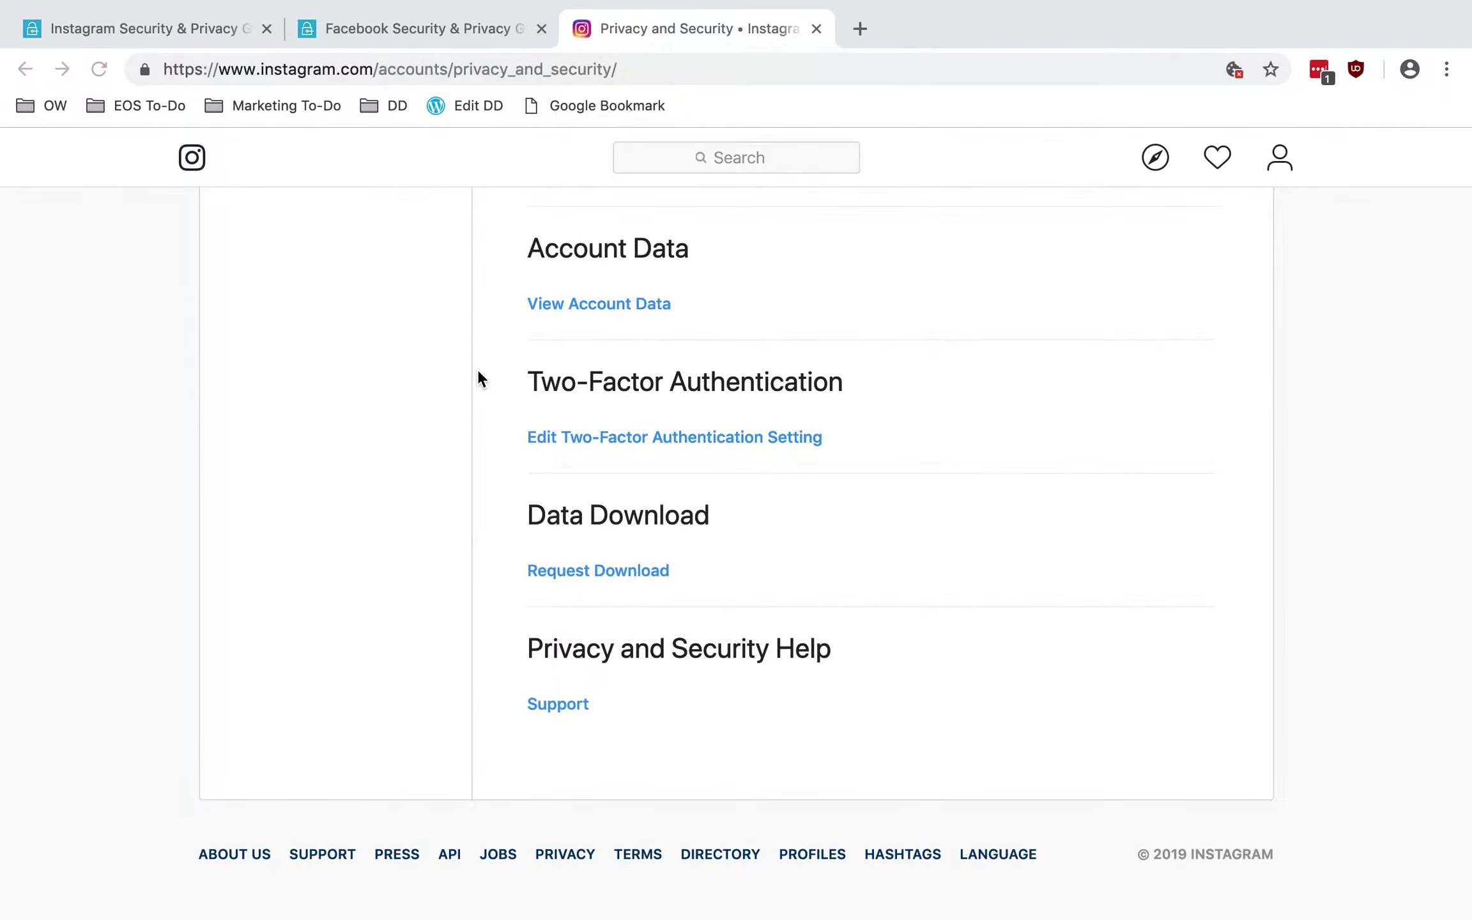
- Scroll Instagram's privacy settings to the top, then jump to the Instagram guide article's top
{"action": "scroll", "coordinate": [477, 377], "scroll_direction": "up", "scroll_amount": 5}
{"action": "scroll", "coordinate": [478, 374], "scroll_direction": "up", "scroll_amount": 10}
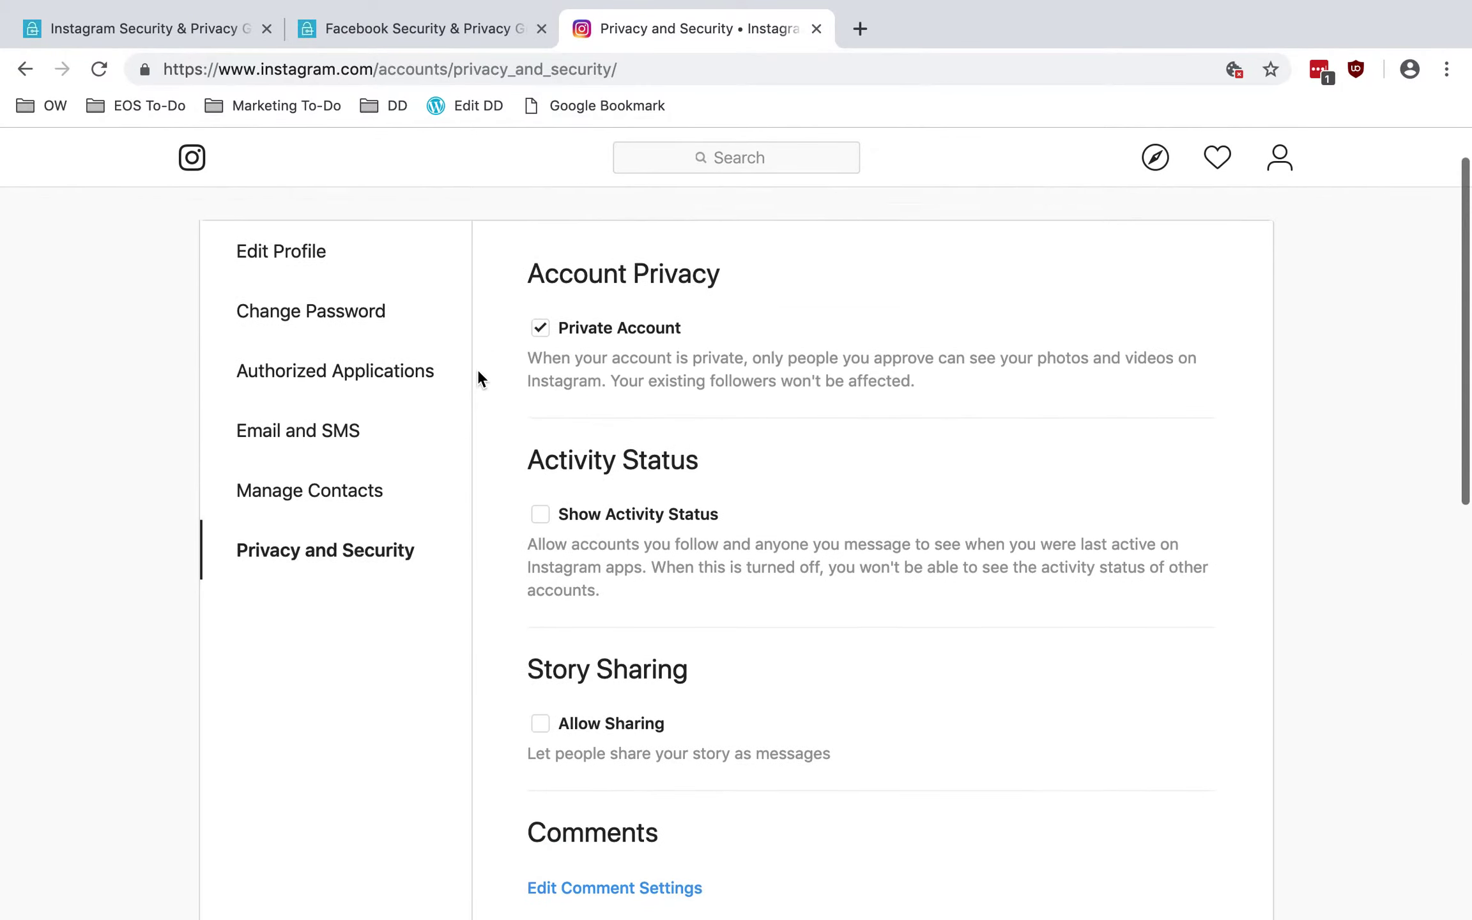
{"action": "left_click", "coordinate": [216, 28]}
{"action": "key", "text": "Home"}
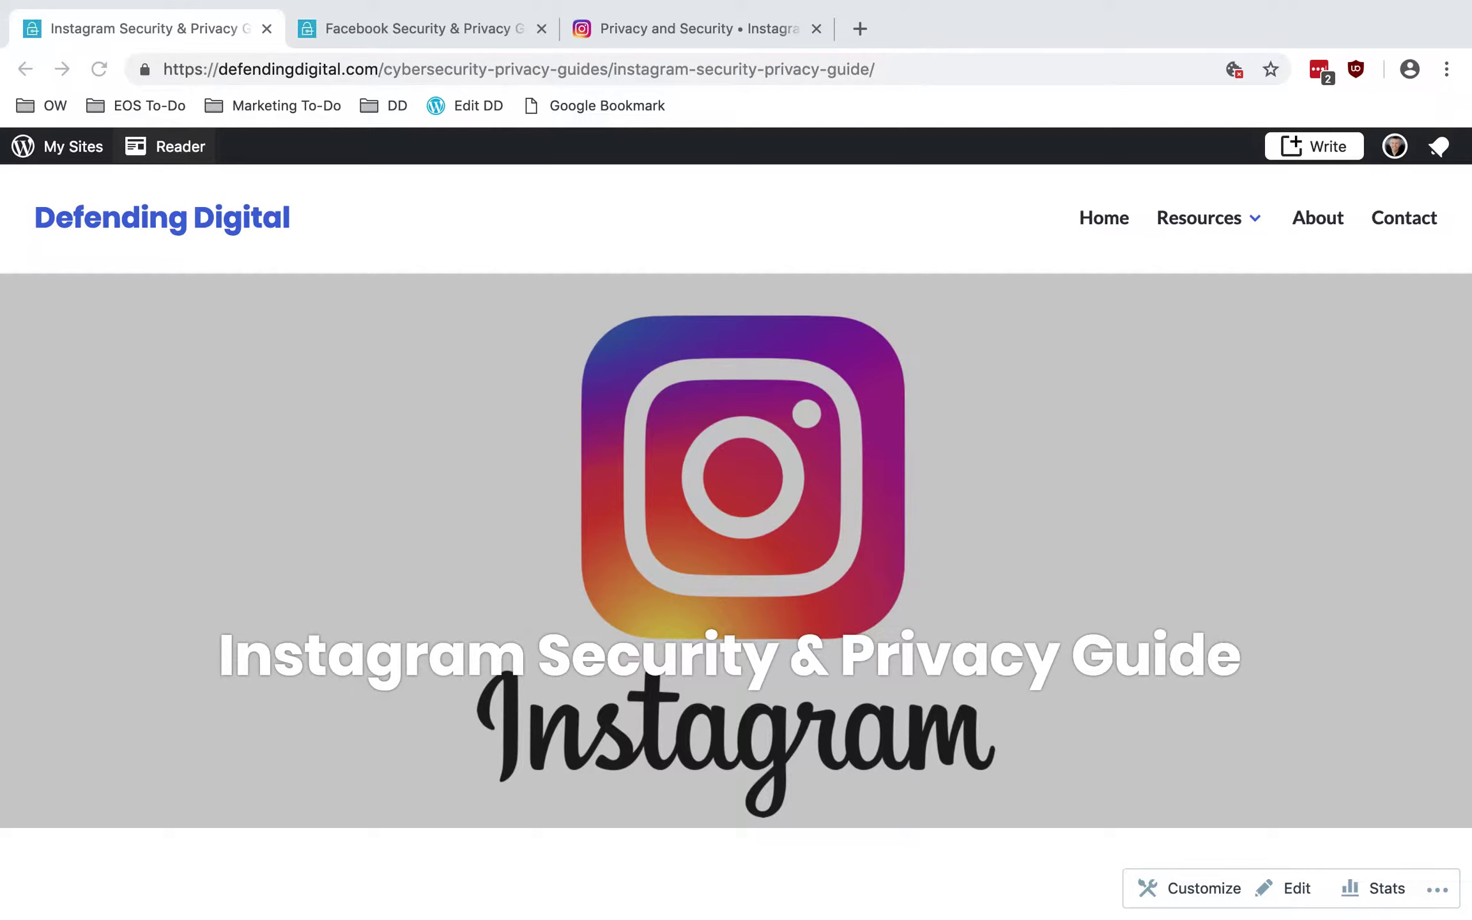
- Open the 'Don't Post About Travel Before or While You're Away' article in a new tab, then return to the guide
{"action": "scroll", "coordinate": [417, 607], "scroll_direction": "down", "scroll_amount": 15}
{"action": "left_click", "coordinate": [418, 607]}
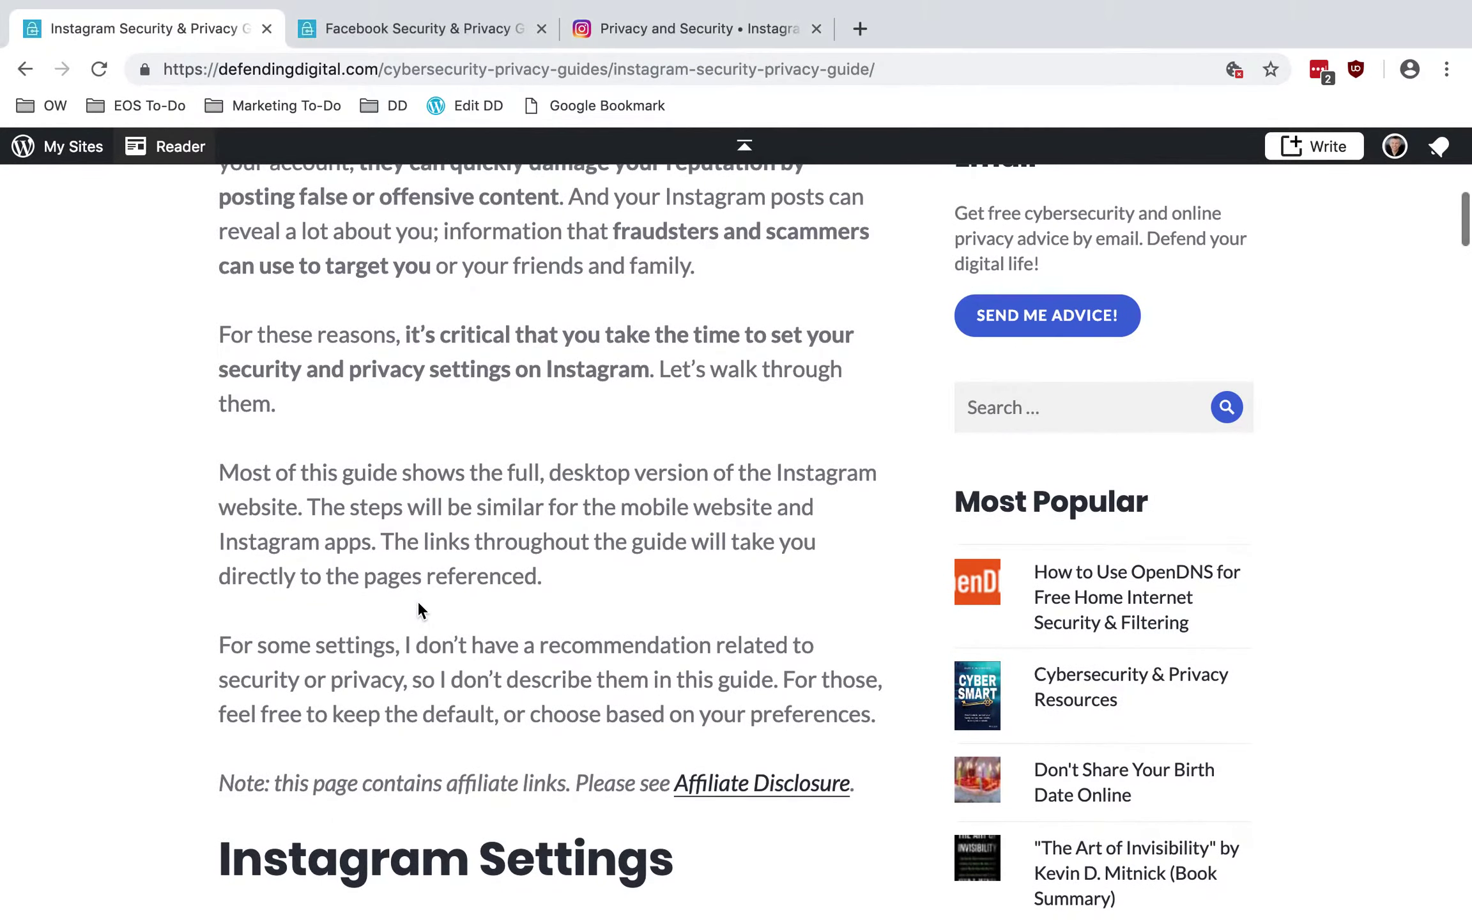
{"action": "scroll", "coordinate": [417, 608], "scroll_direction": "down", "scroll_amount": 20}
{"action": "scroll", "coordinate": [417, 607], "scroll_direction": "up", "scroll_amount": 10}
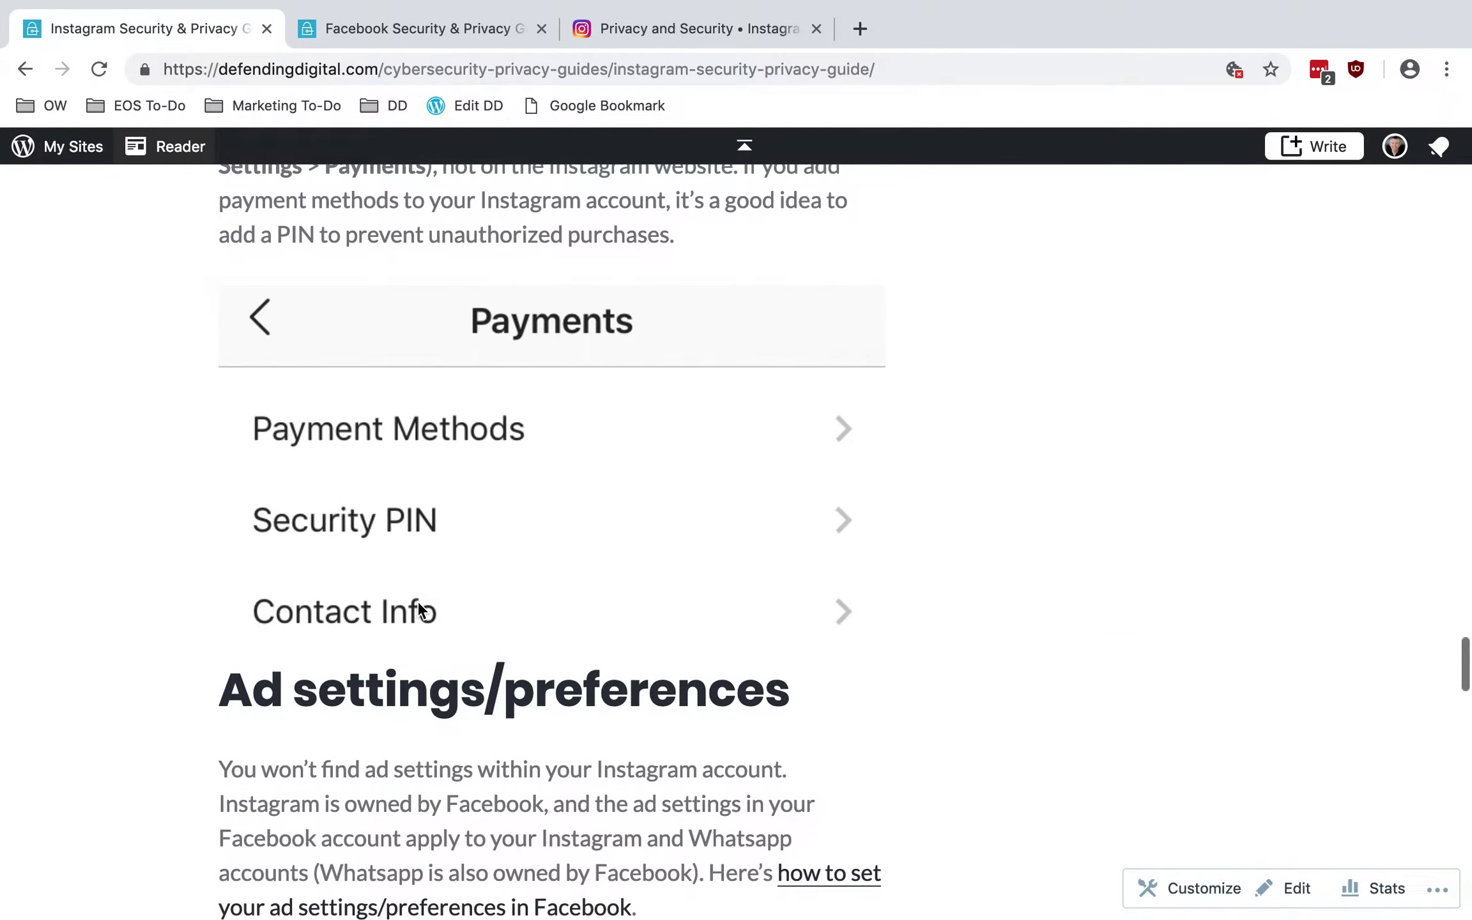
{"action": "scroll", "coordinate": [418, 601], "scroll_direction": "up", "scroll_amount": 10}
{"action": "left_click", "coordinate": [505, 333], "text": "super"}
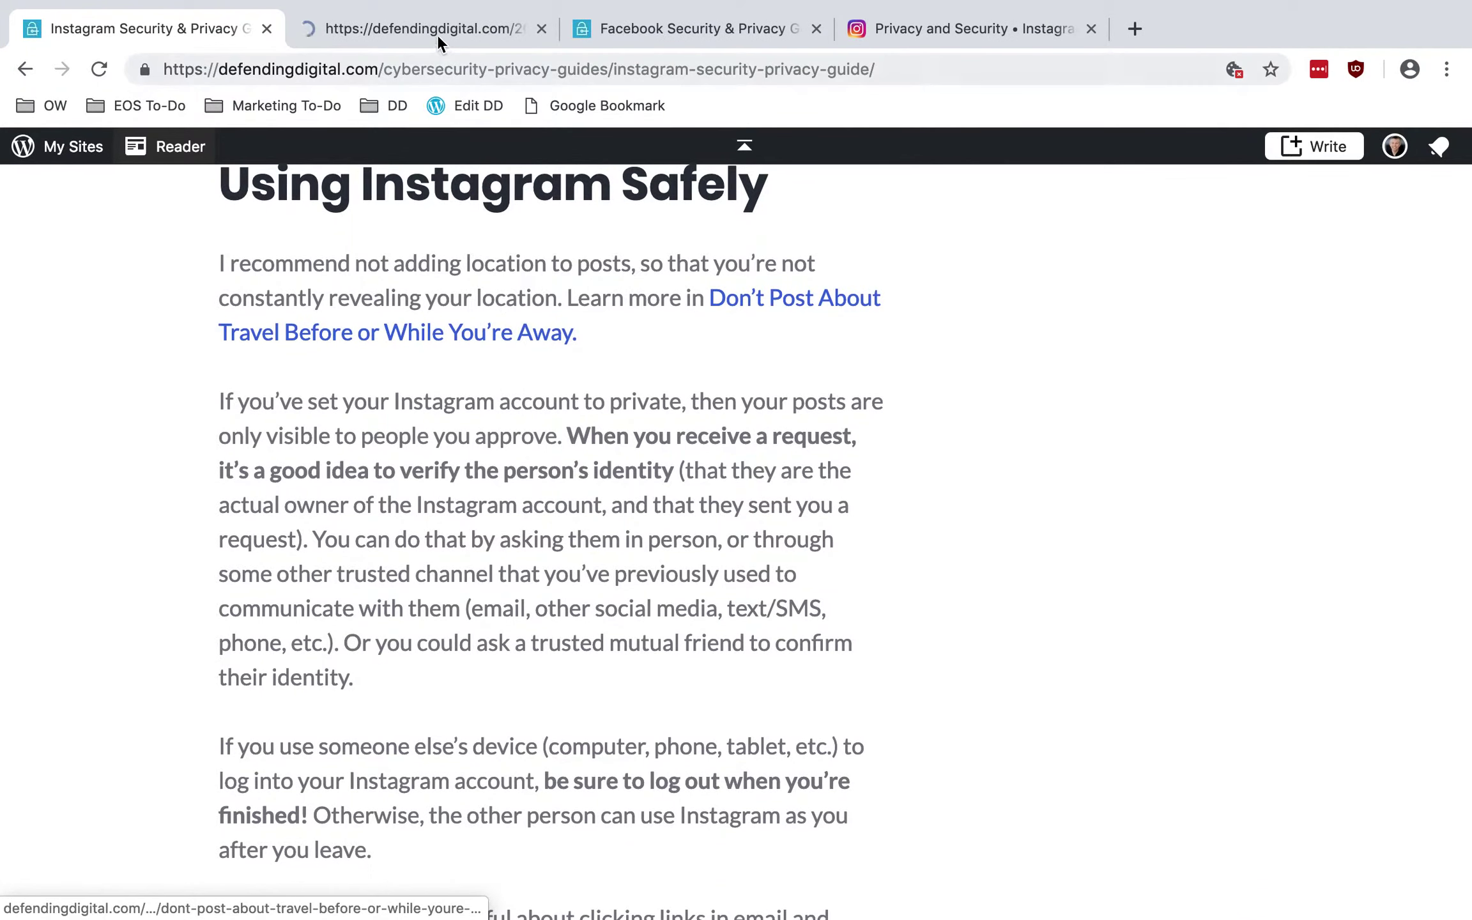
{"action": "left_click", "coordinate": [437, 34]}
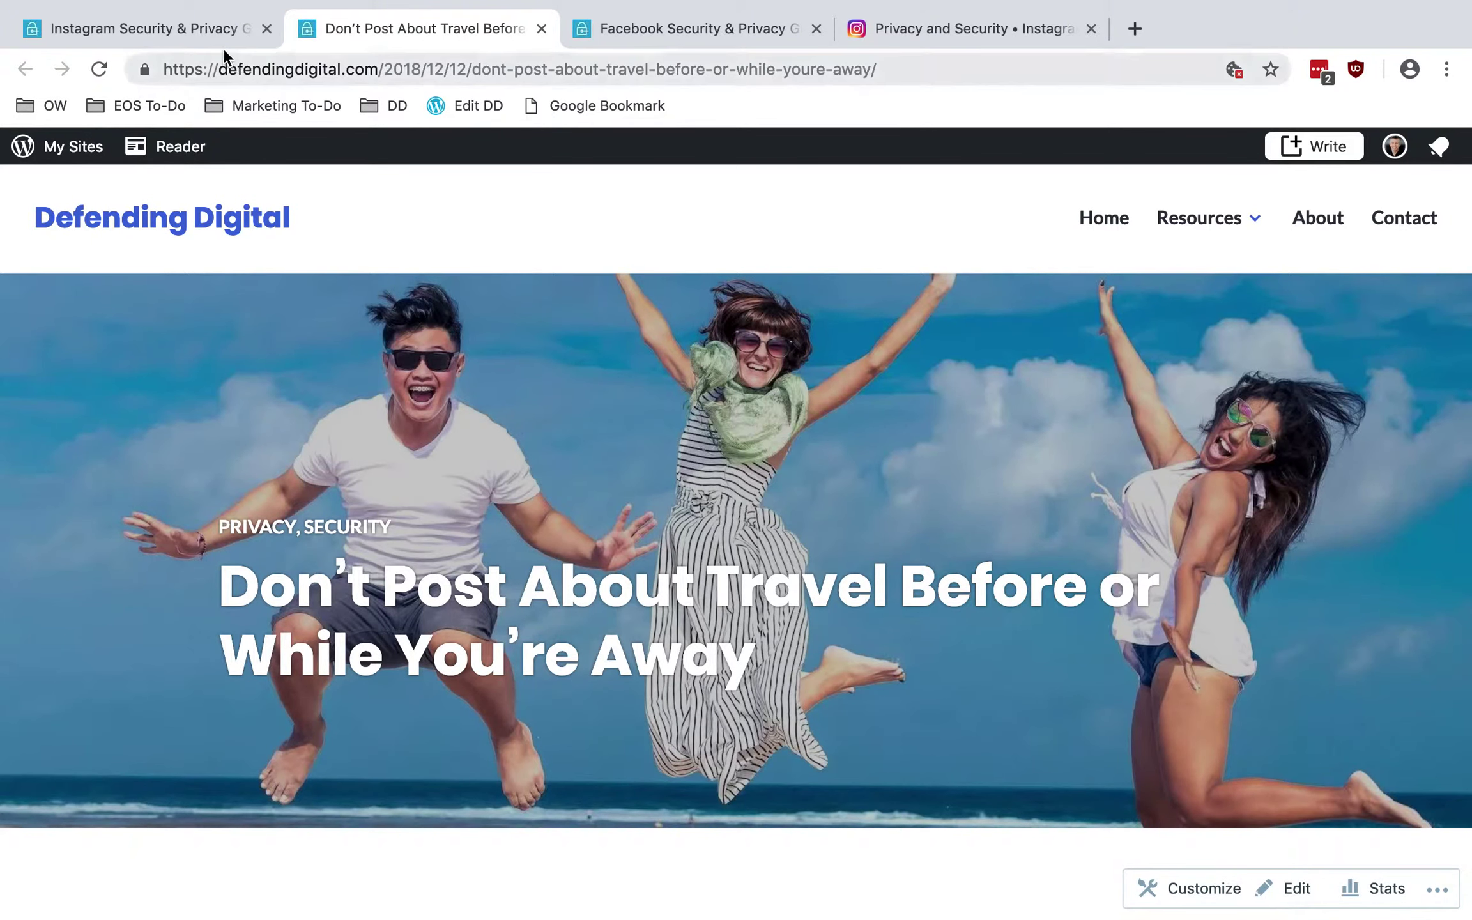
{"action": "left_click", "coordinate": [222, 30]}
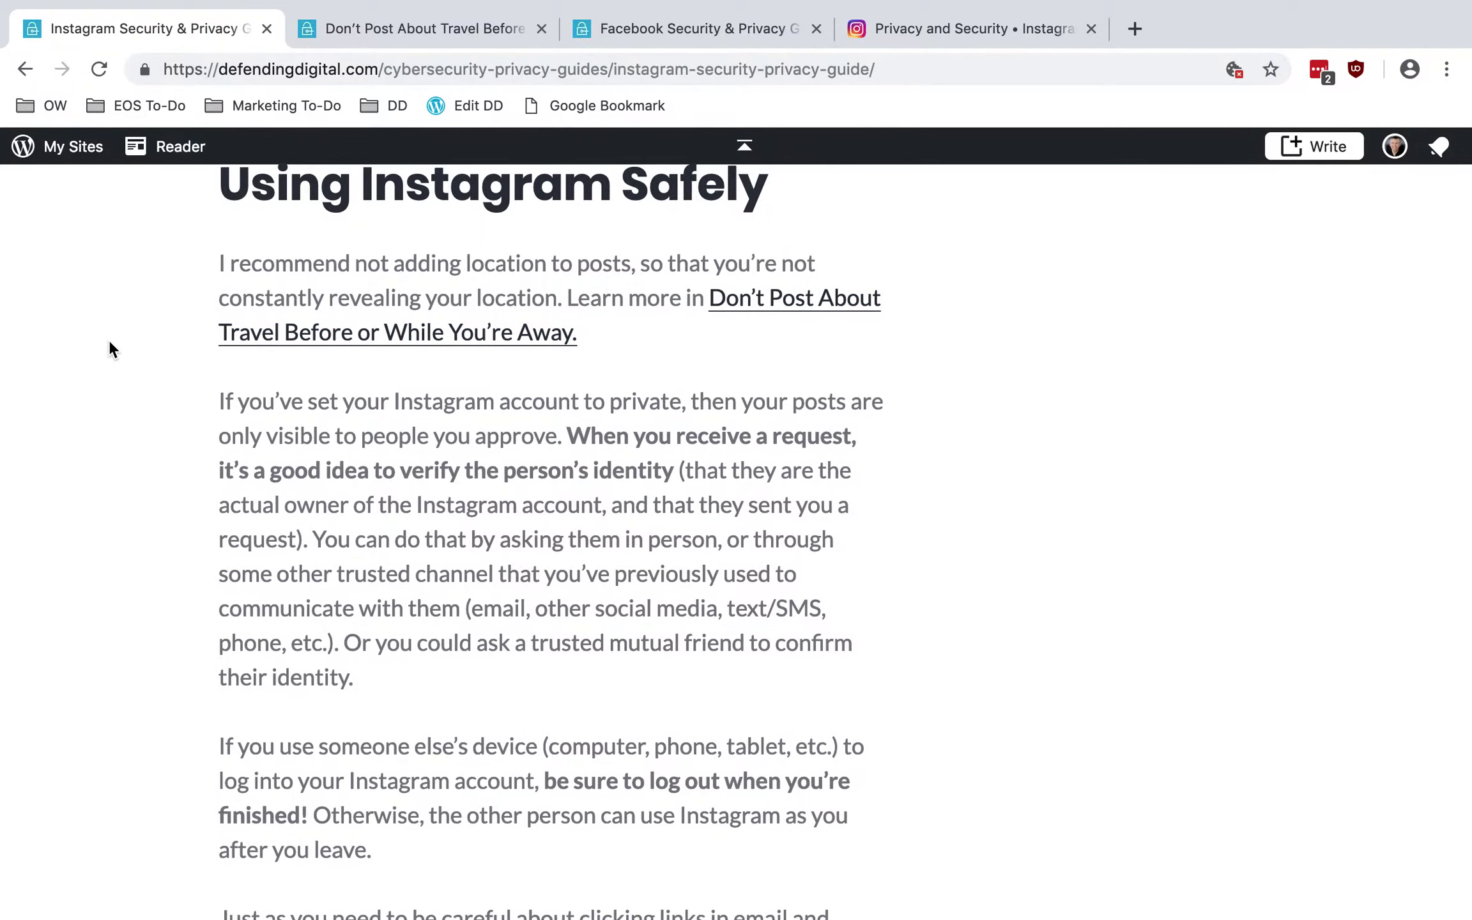
{"action": "scroll", "coordinate": [108, 340], "scroll_direction": "up", "scroll_amount": 20}
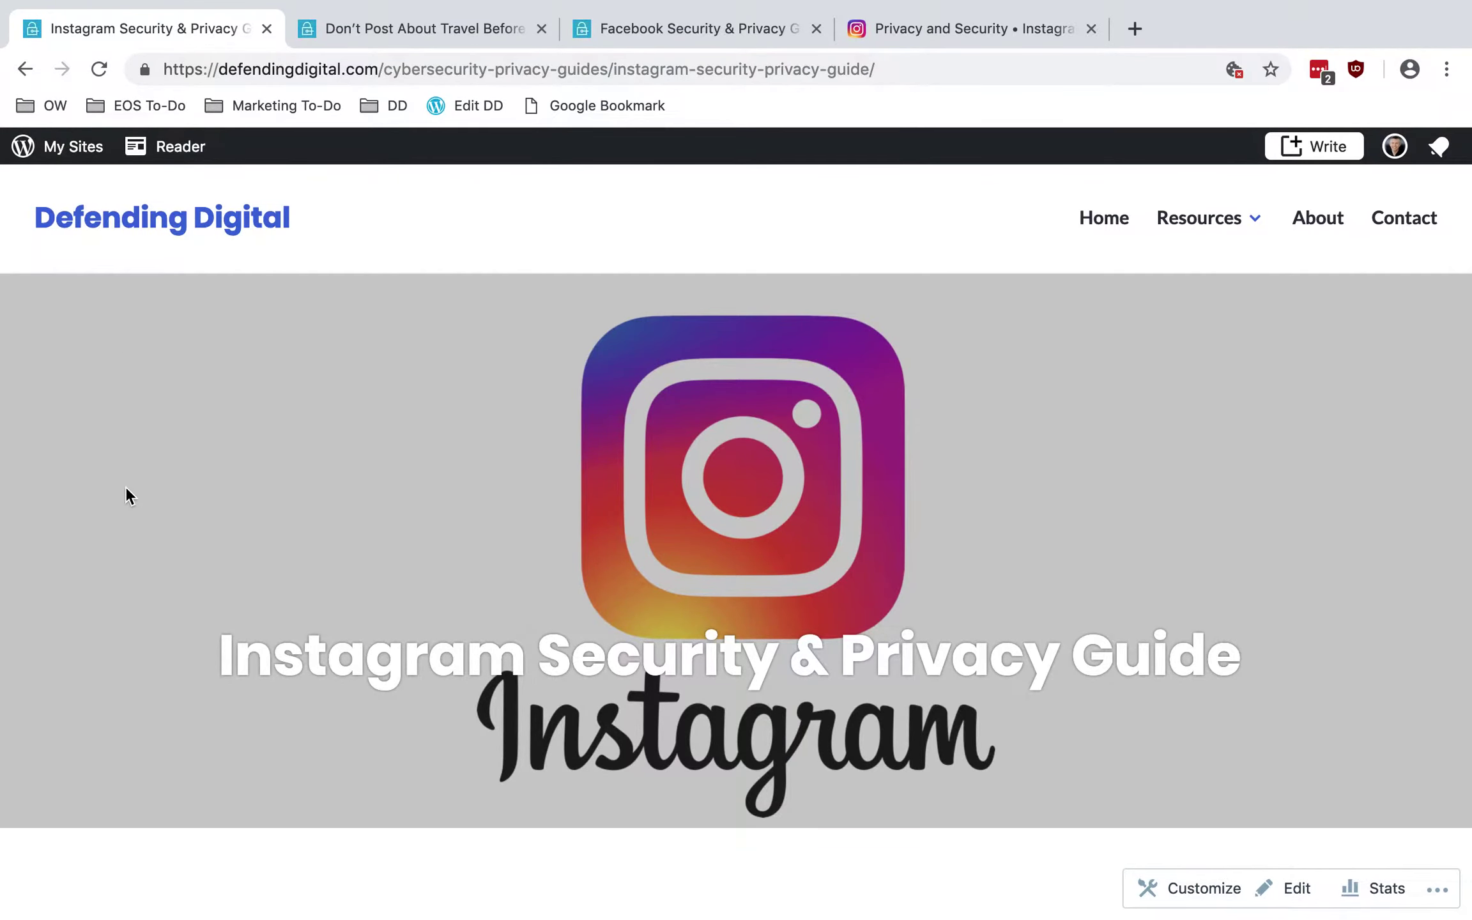